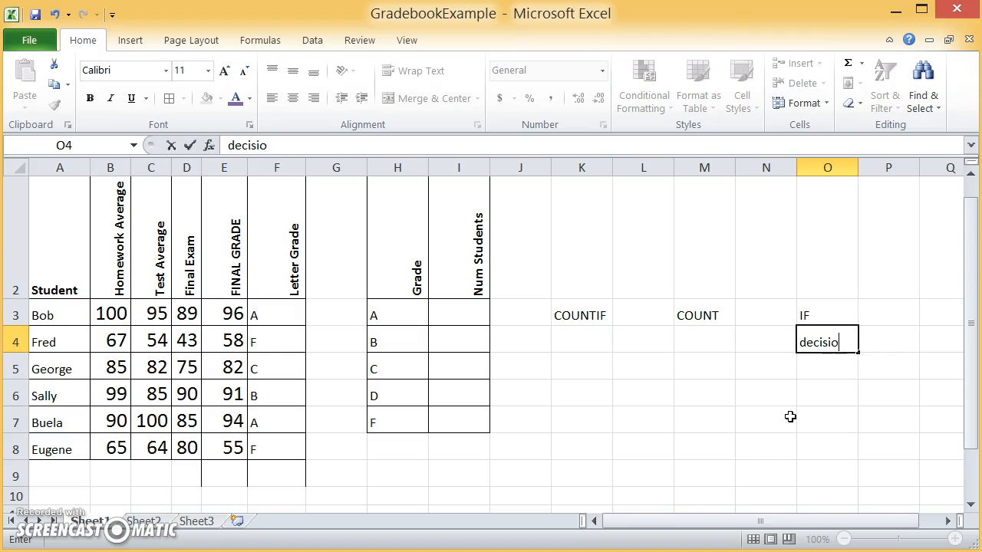
Step: Enter the note "decisions" in O4, beneath the IF label
key("Return")
key("Left")
key("Up")
key("Left")
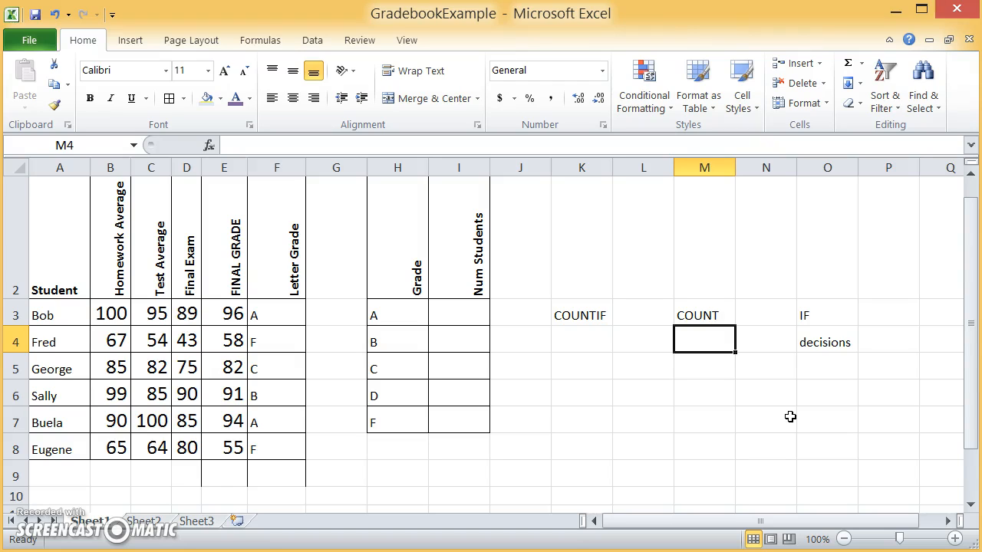
Step: Enter the formula =COUNT(B3:B8) in I3, the Num Students cell for grade A
key("Down")
key("Up")
key("Up")
key("Left")
key("Left")
key("Left")
key("Left")
key("Left")
key("Left")
key("Right")
key("Right")
type("=COUNT")
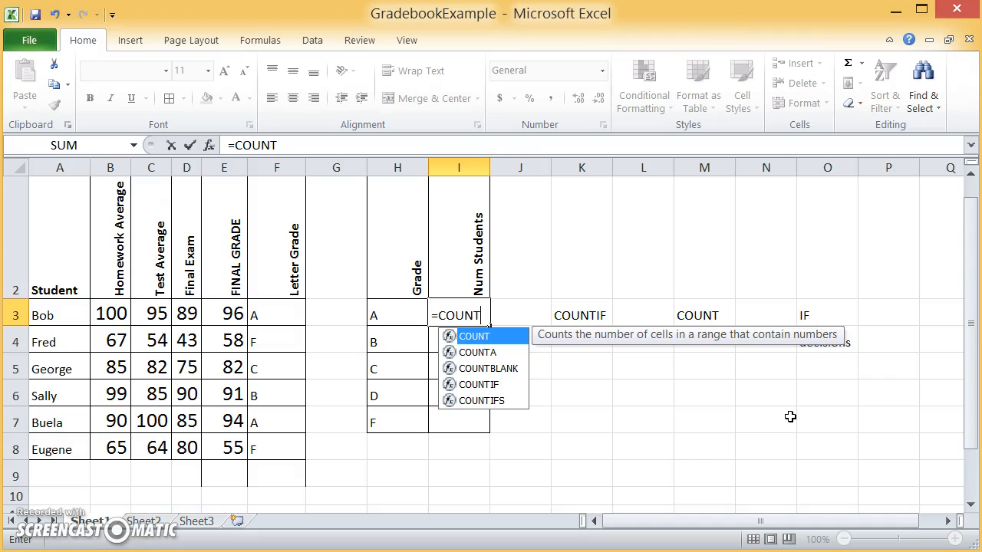
type("(")
left_click(790, 416)
key("BackSpace")
key("BackSpace")
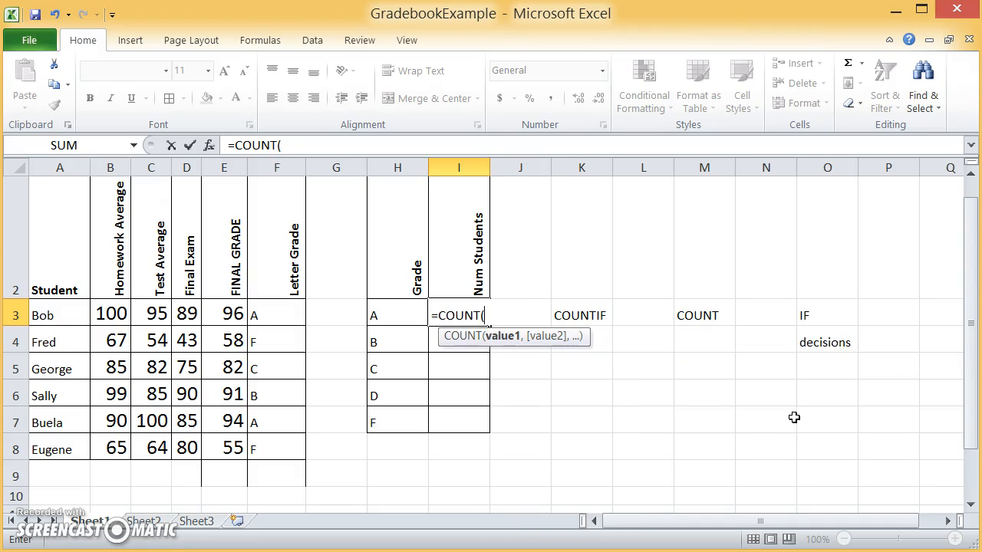
type("B")
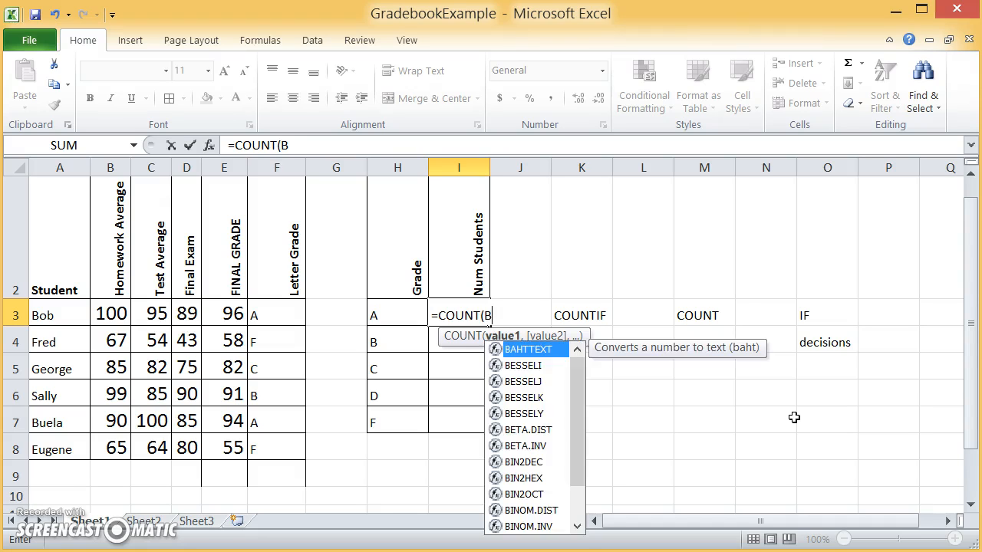
type("3:B8)")
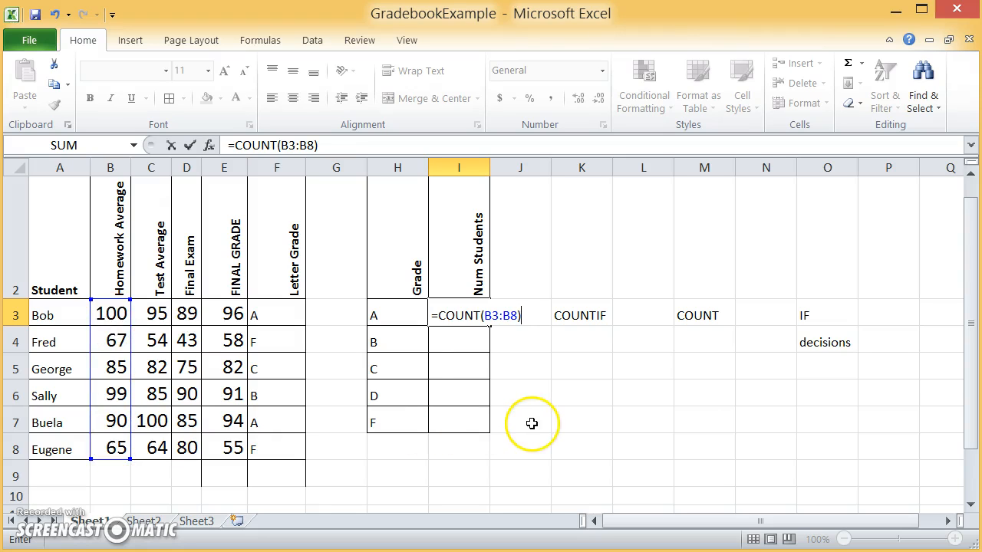
key("Return")
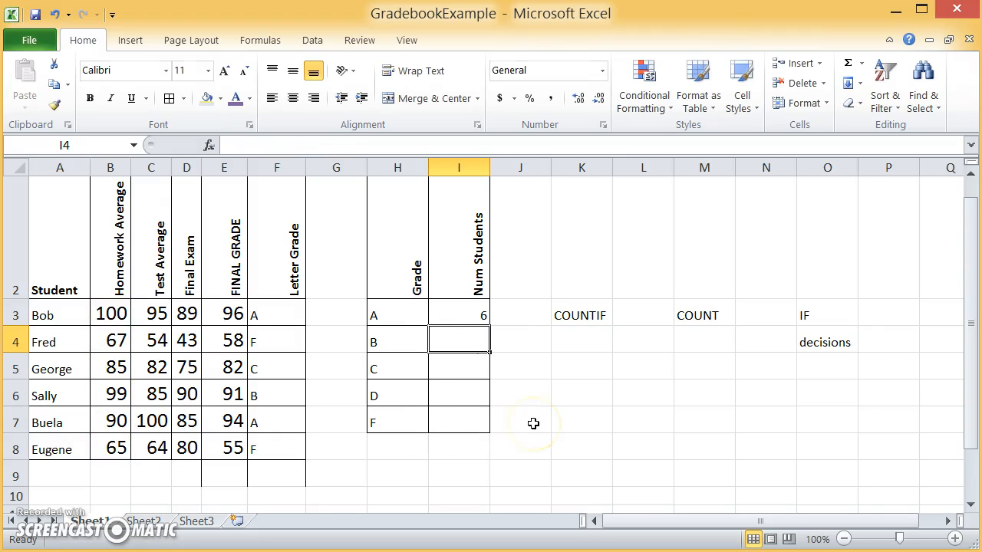
Step: Check the COUNT formula in I3 against the homework averages by selecting B3:B8
left_click(473, 309)
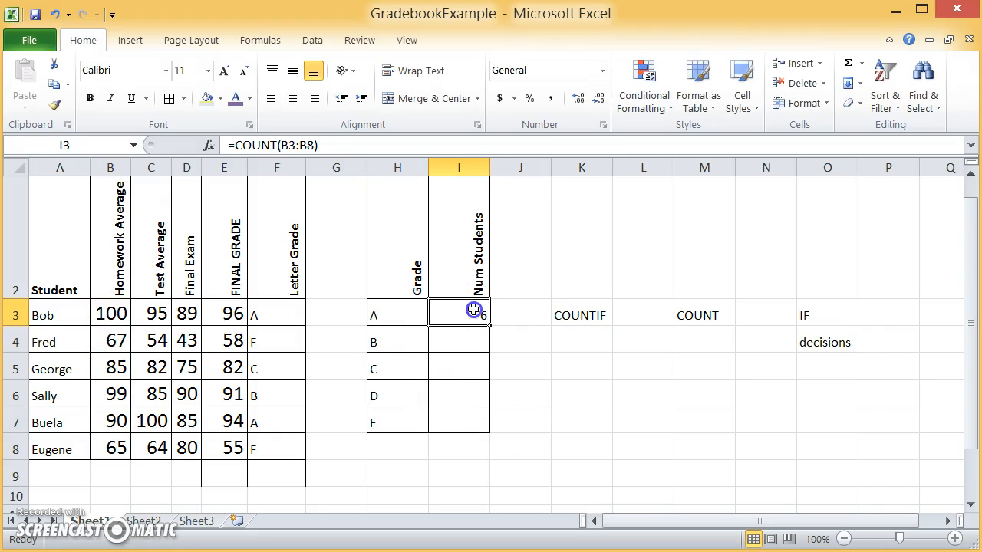
left_click(112, 313)
key("shift+Down")
key("shift+Down")
key("shift+Down")
key("shift+Down")
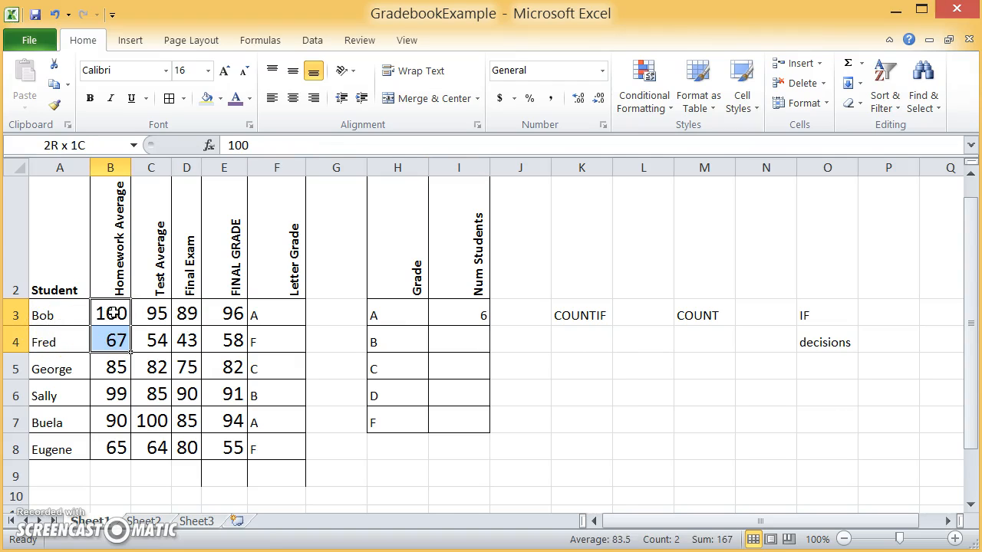
key("shift+Down")
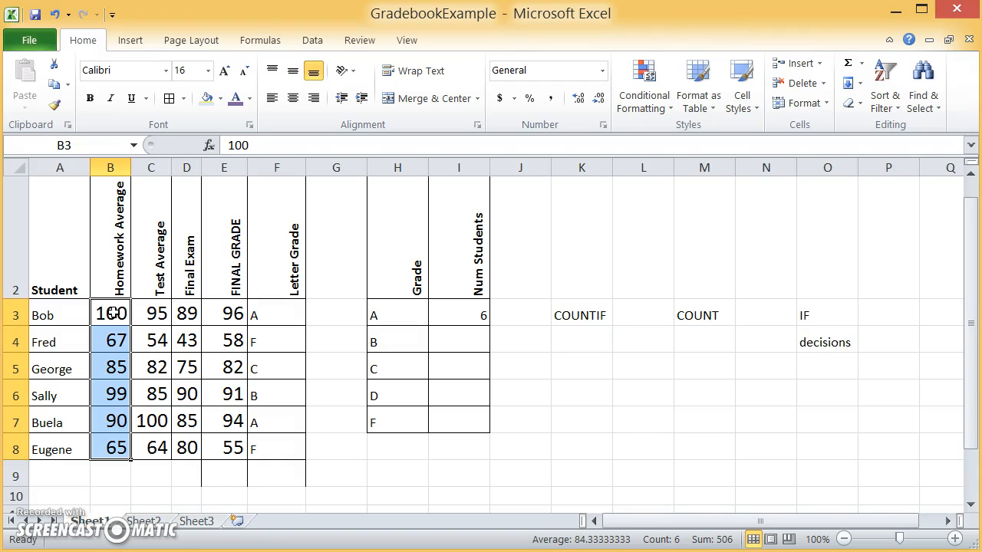
Step: Clear the homework averages in B5 and B6 to test the COUNT formula
key("Down")
key("Down")
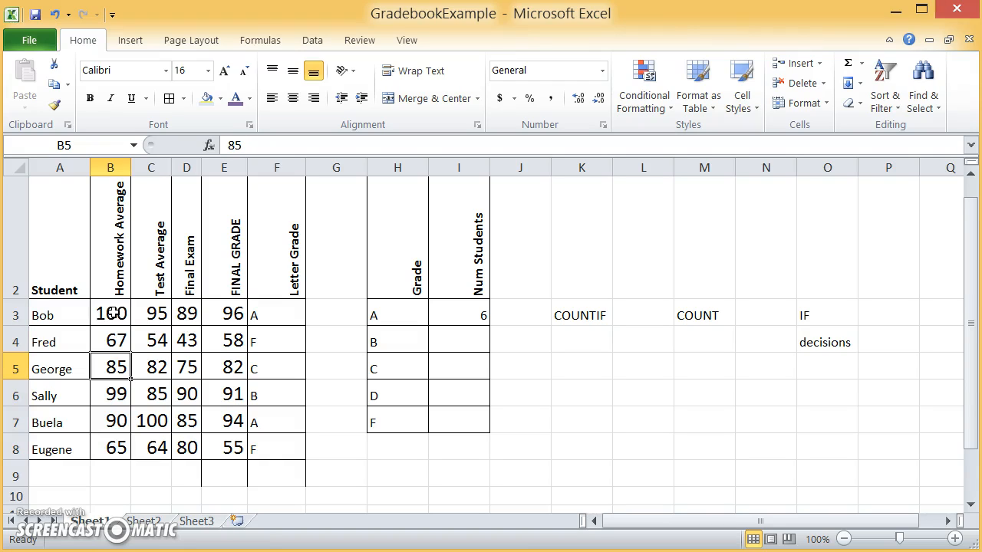
key("Delete")
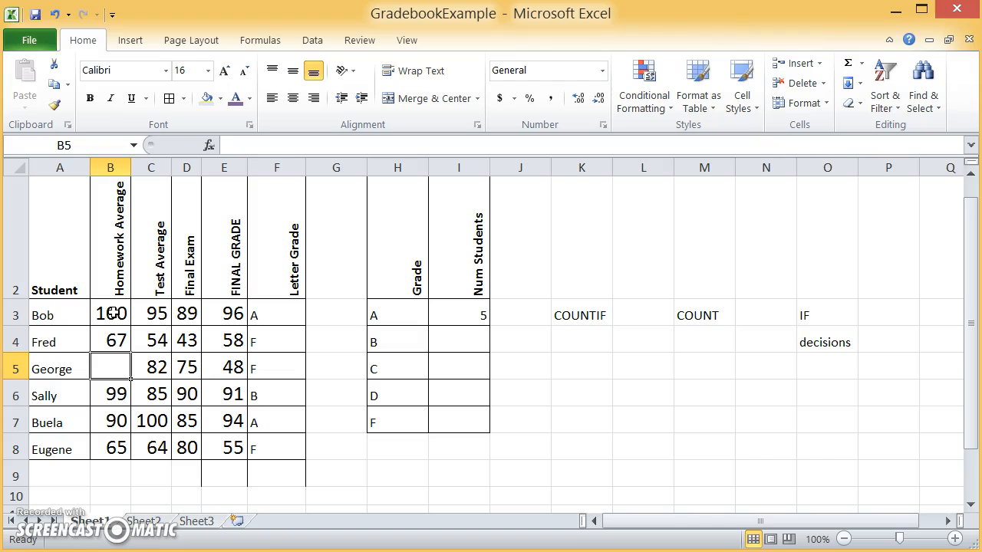
key("Down")
key("Delete")
Step: Examine the count in I3 against the homework range by selecting B3:B8, including its blank cells
key("Right")
key("Right")
key("Right")
key("Right")
key("Up")
key("Up")
key("Left")
key("Left")
key("Left")
key("Left")
key("Down")
key("Up")
key("Up")
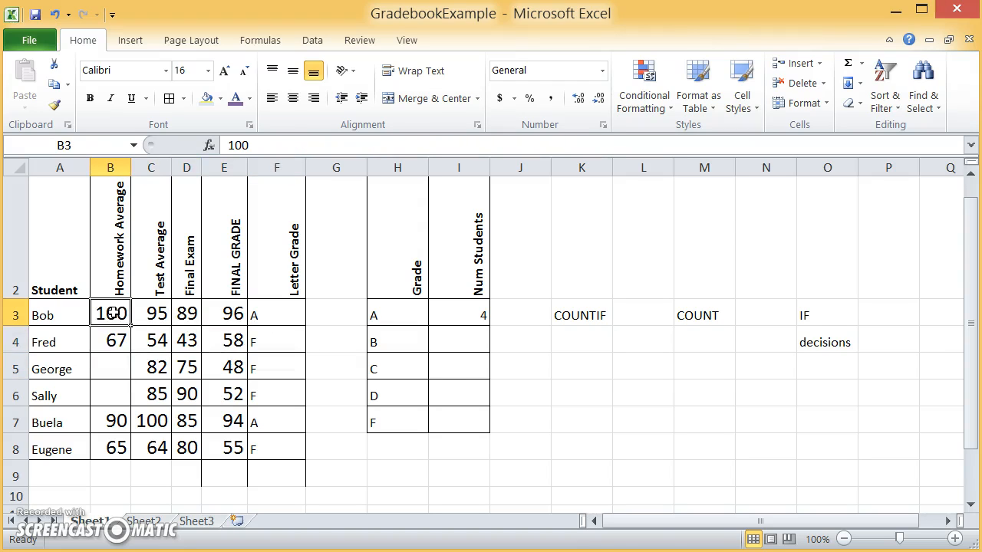
key("shift+Down")
key("shift+Down")
key("shift+Down")
key("shift+Down")
key("shift+Down")
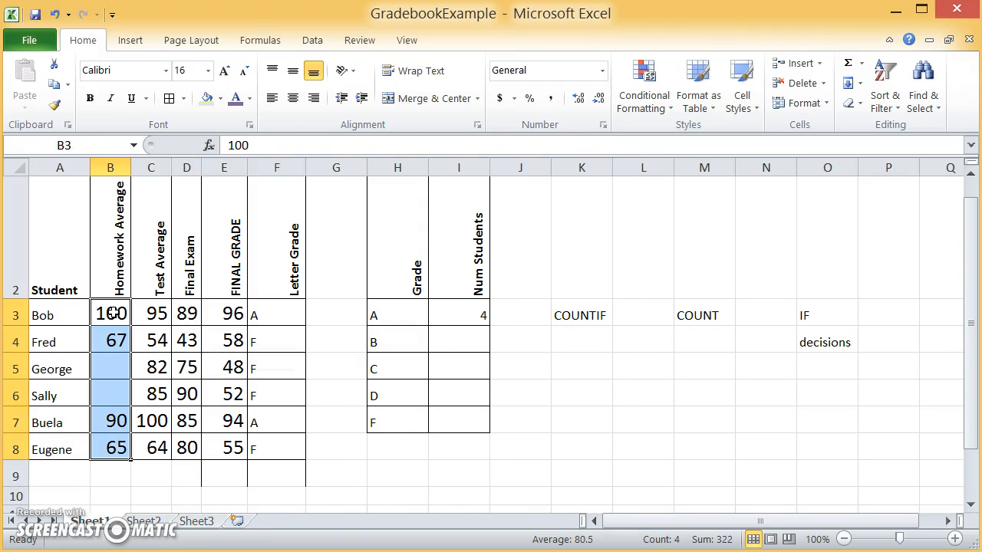
Step: Undo the clearing of the homework averages in B5 and B6
key("Down")
key("Down")
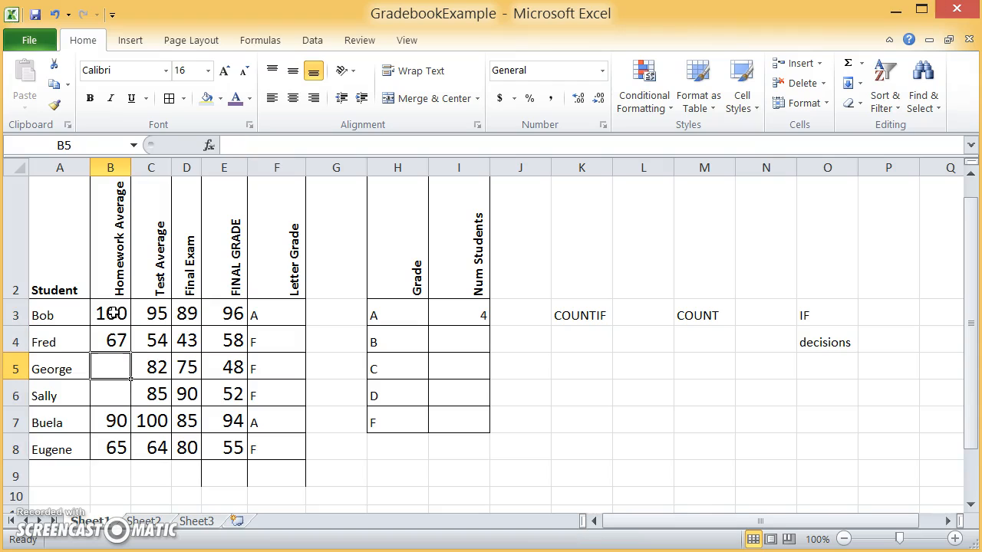
key("ctrl+z")
key("ctrl+z")
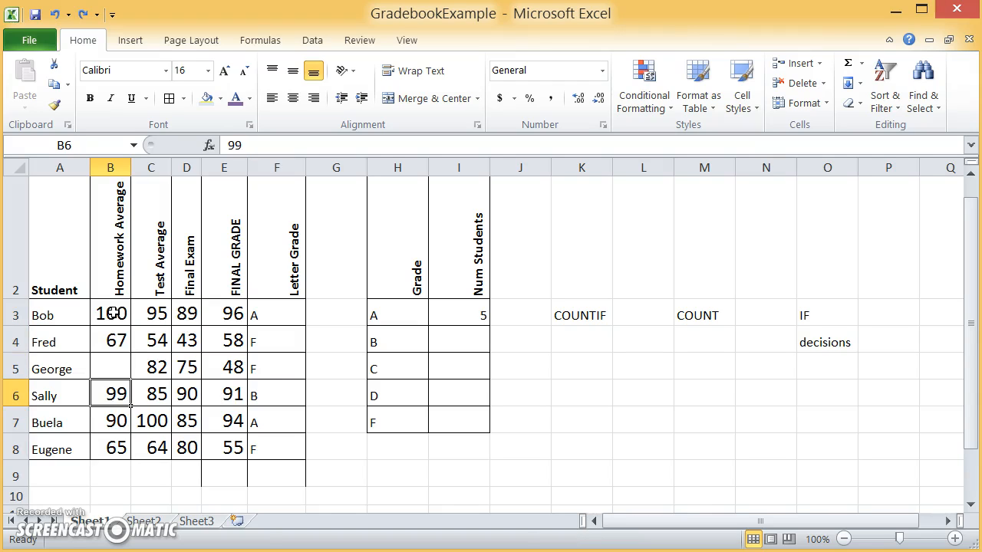
Step: Clear the homework average in B8 to test the count, and undo that deletion
key("Down")
key("Down")
key("Down")
key("Delete")
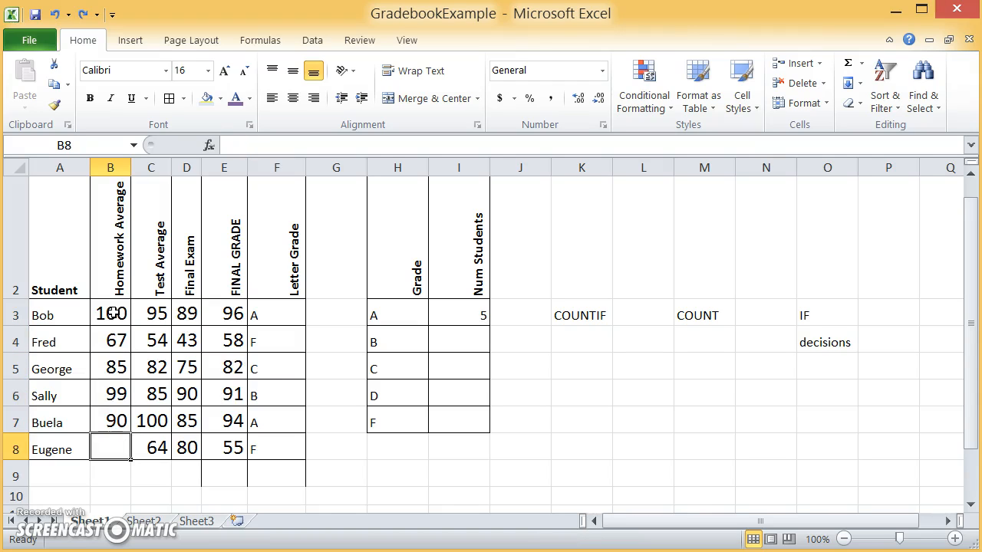
key("Down")
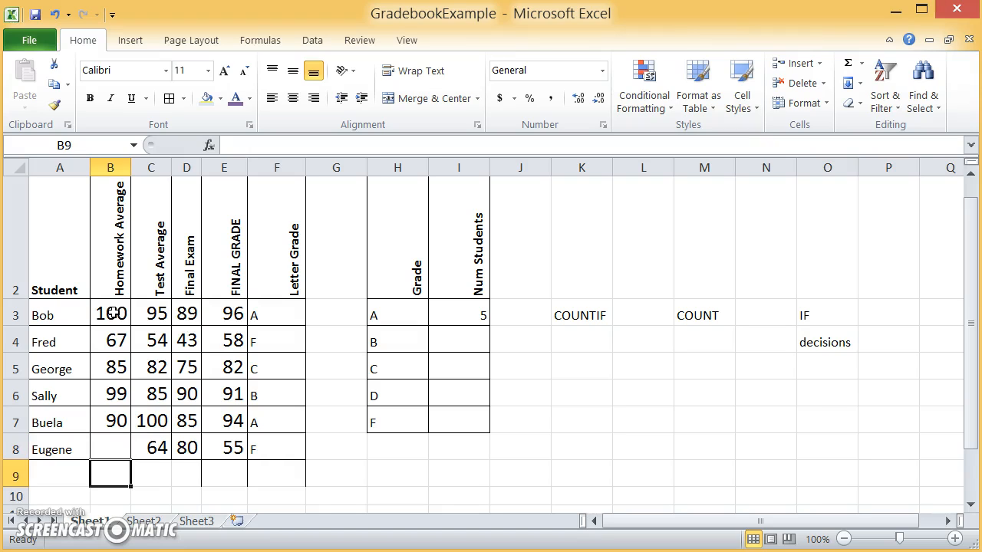
key("ctrl+z")
Step: Examine the COUNT formula in I3 and the B3:B8 range it refers to, leaving the formula as it is
key("Up")
key("Up")
key("Up")
key("Up")
key("Up")
key("Up")
key("Down")
key("Right")
key("Right")
key("Right")
key("Right")
key("Right")
key("Right")
key("Right")
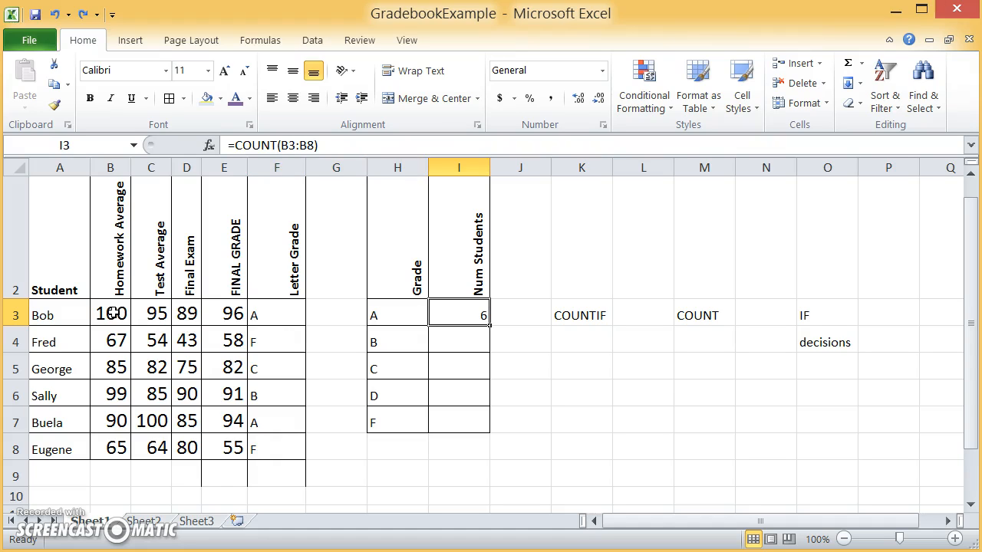
left_click(112, 313)
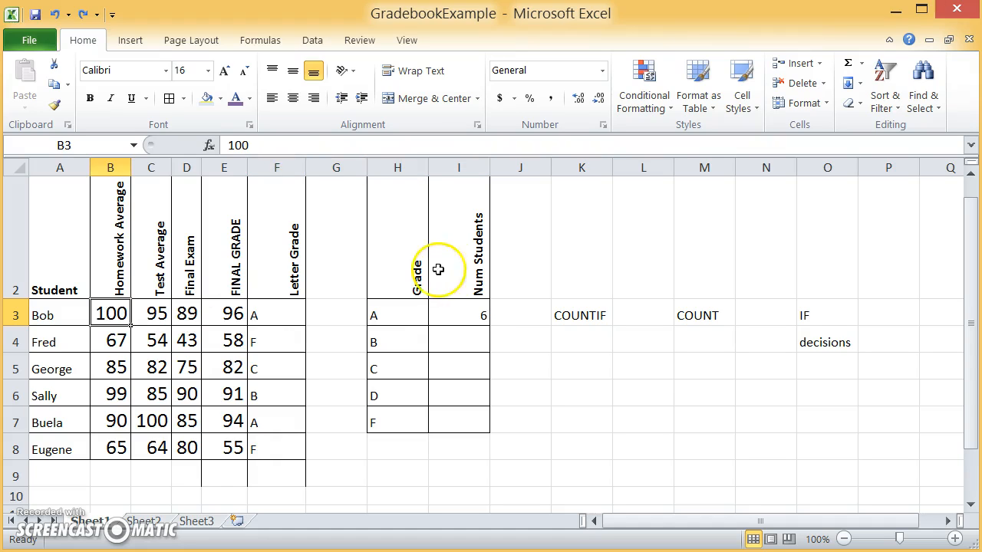
left_click(465, 311)
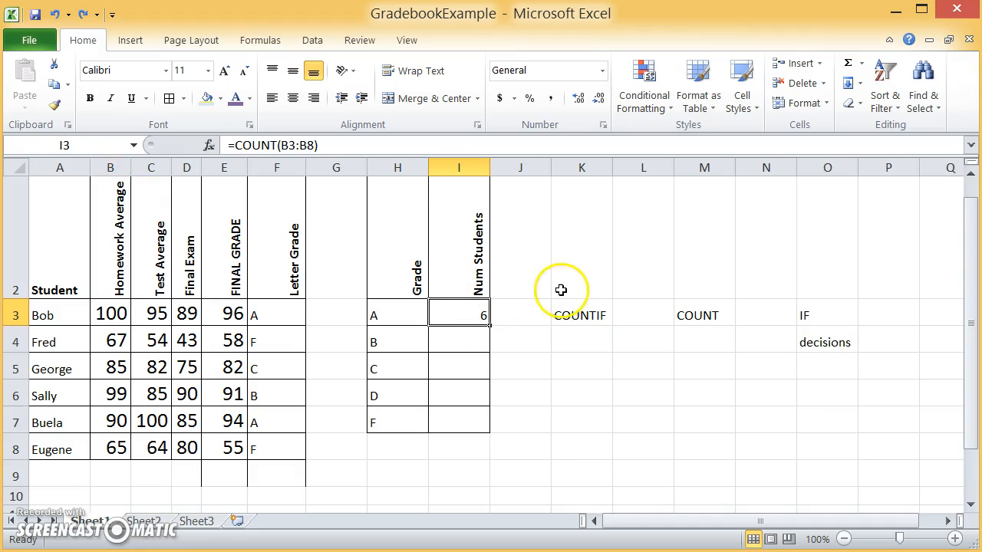
left_click(276, 145)
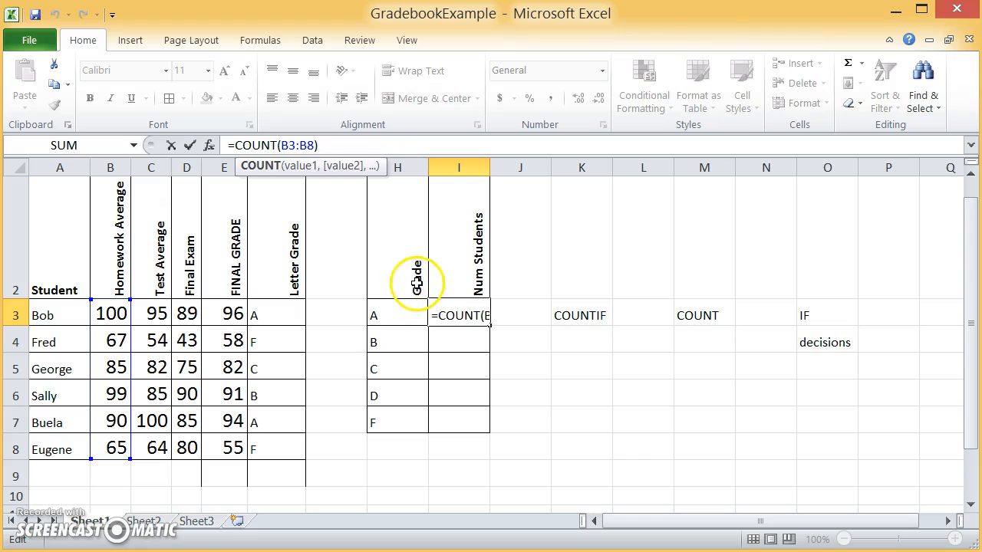
key("Escape")
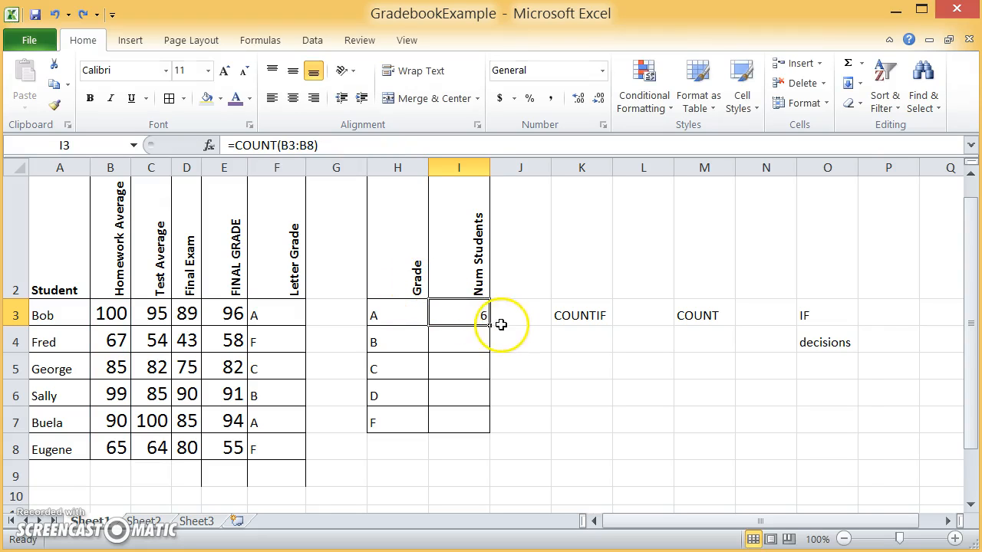
left_click(462, 322)
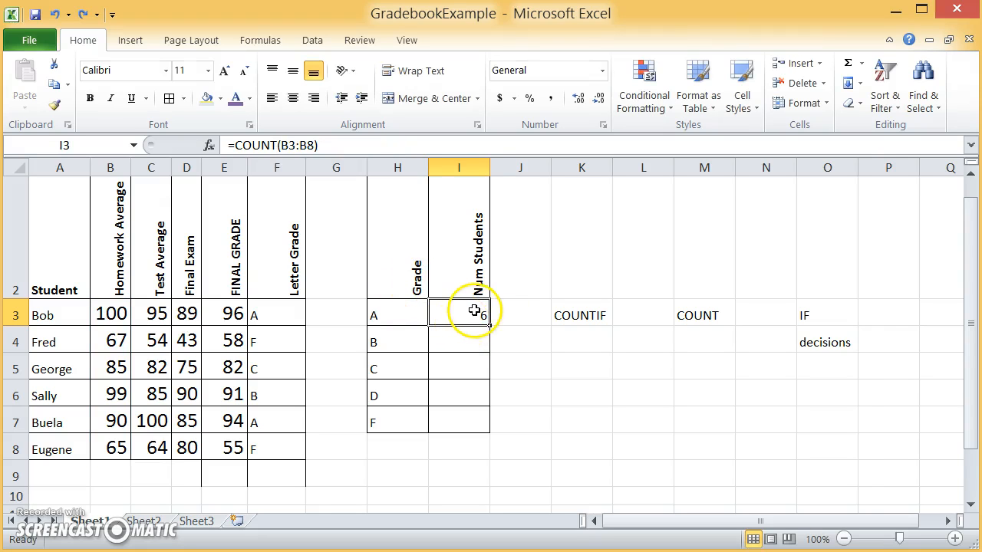
double_click(479, 313)
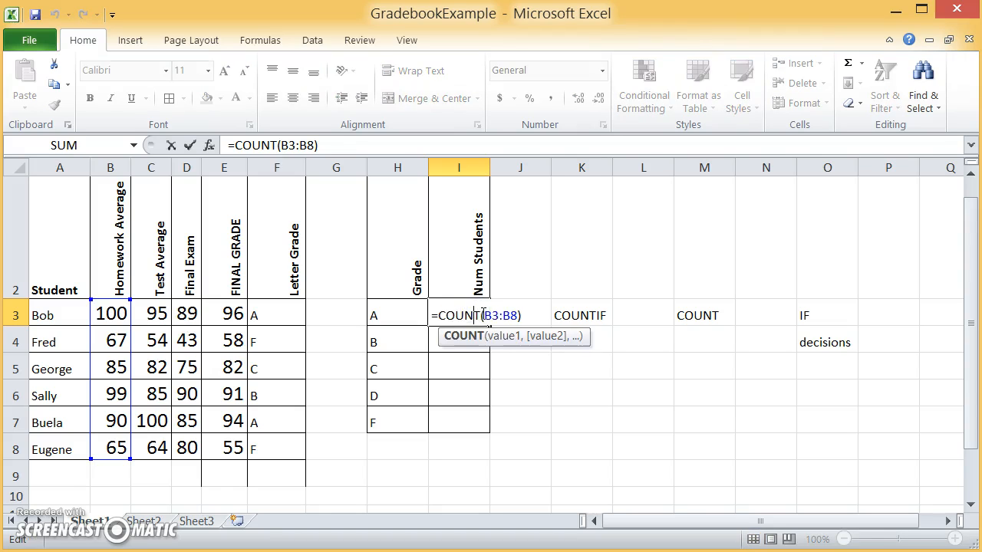
key("Escape")
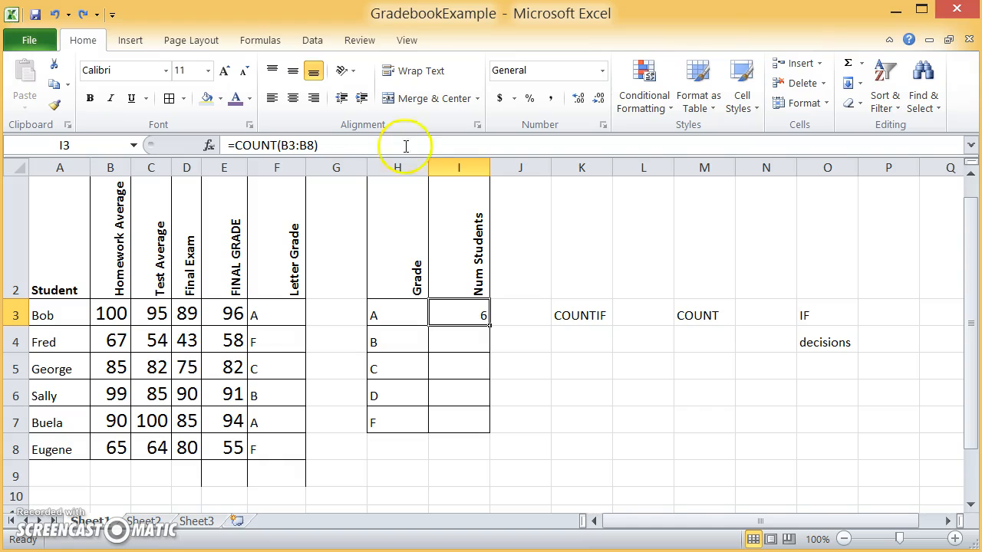
Step: Increase the font size of the count in I3 to 16
left_click(224, 71)
left_click(224, 72)
left_click(224, 71)
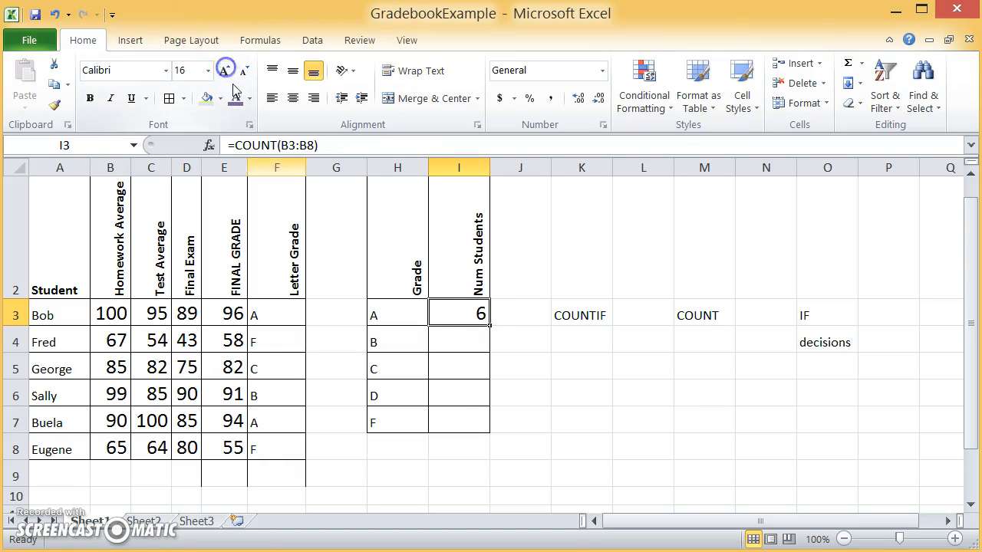
Step: Change the formula in I3 to =COUNTIF(B3:B8, ">=92")
double_click(476, 312)
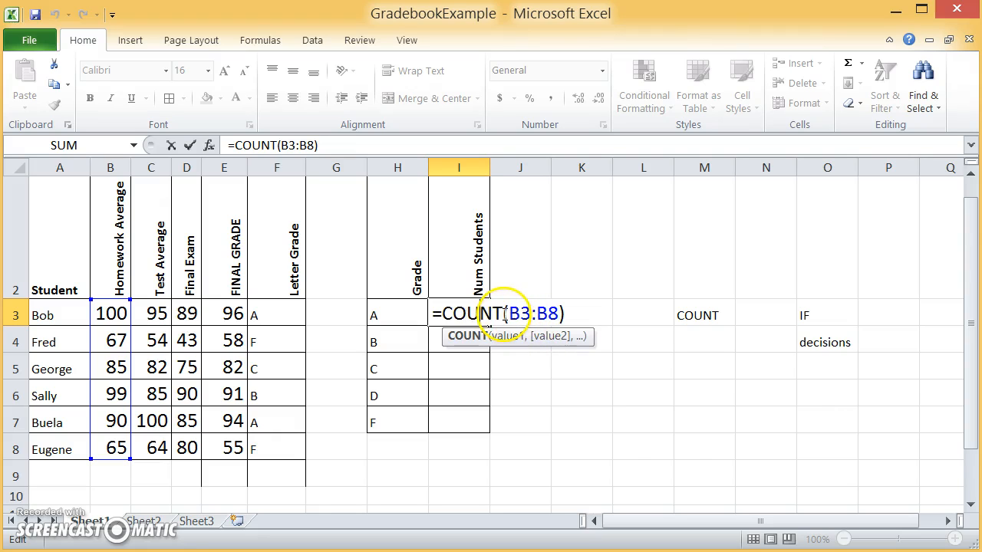
type("IF")
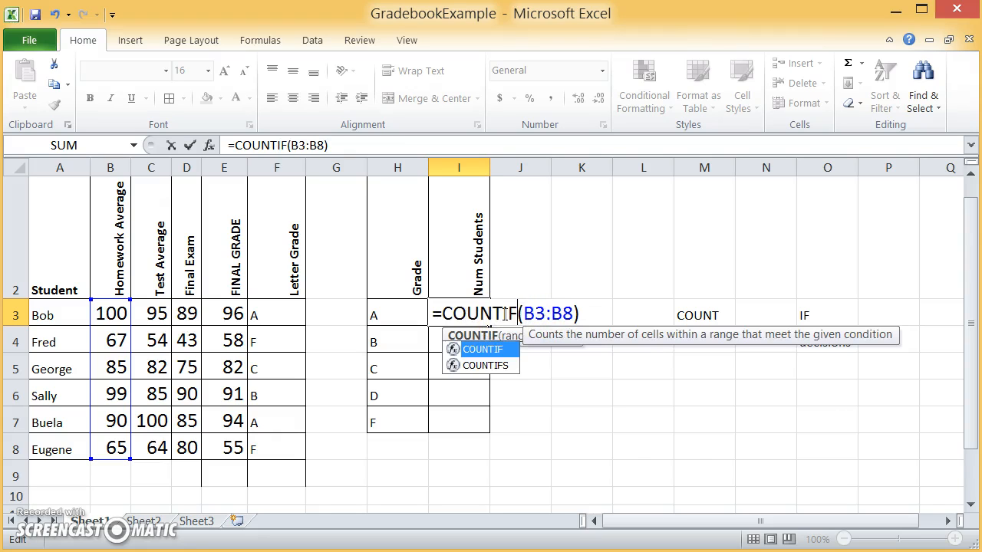
left_click(566, 313)
left_click(570, 313)
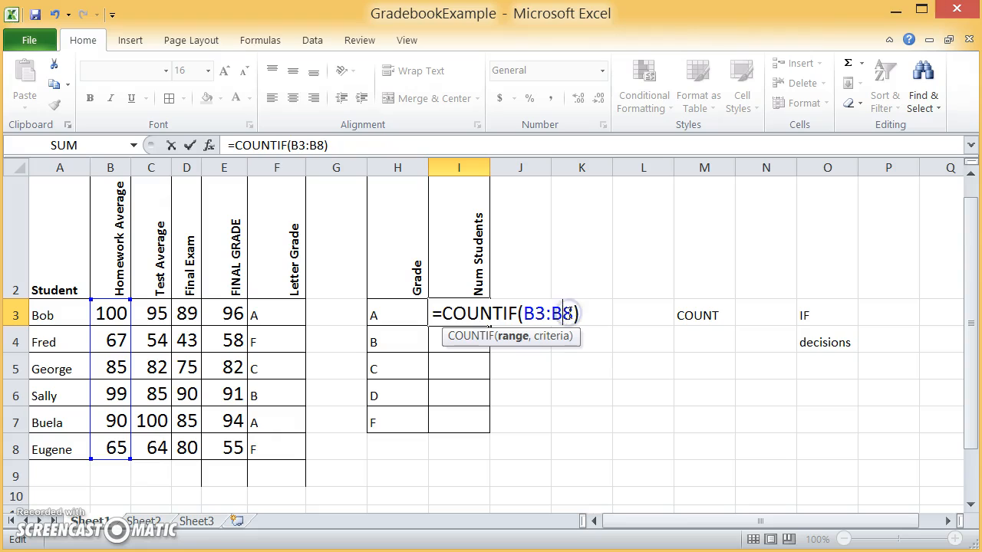
type(", ")
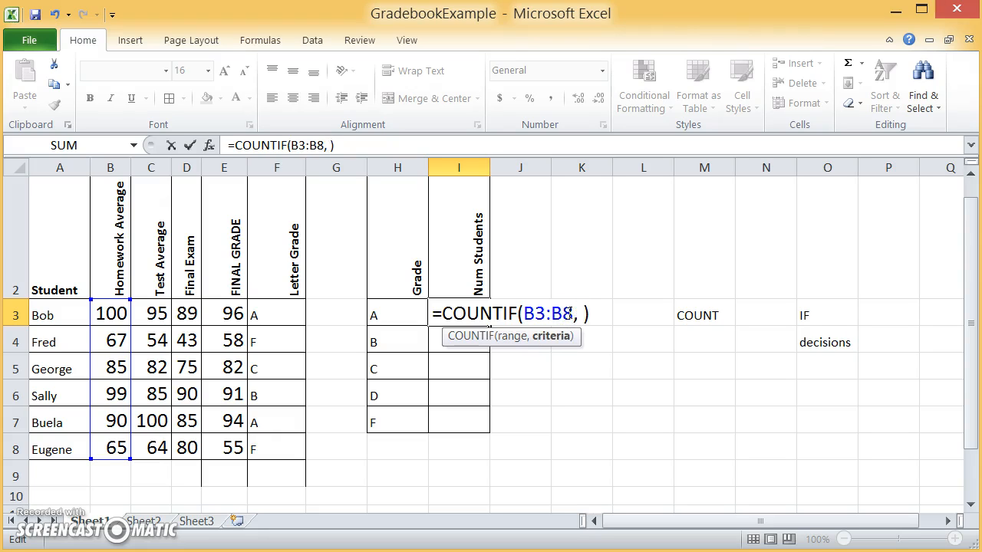
type("\">=92\"")
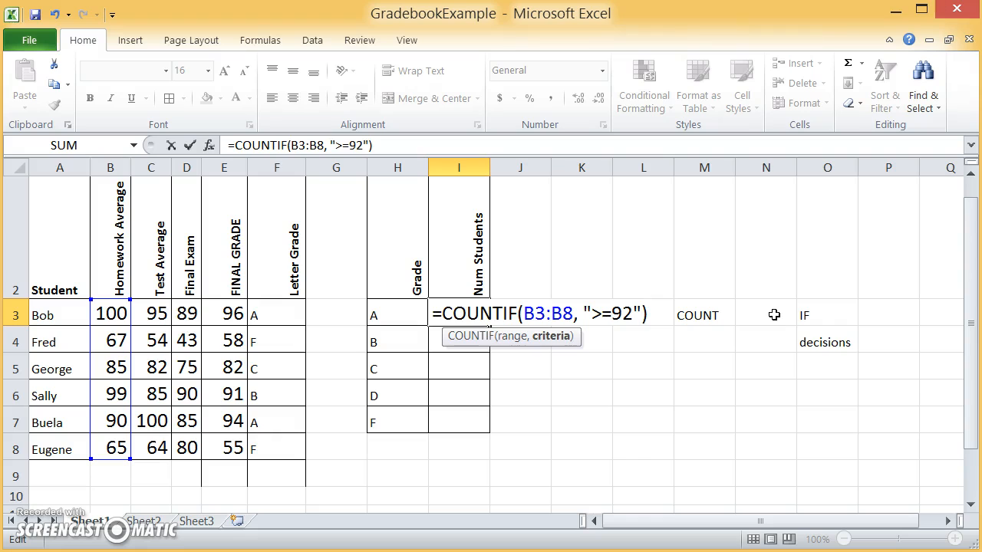
key("Return")
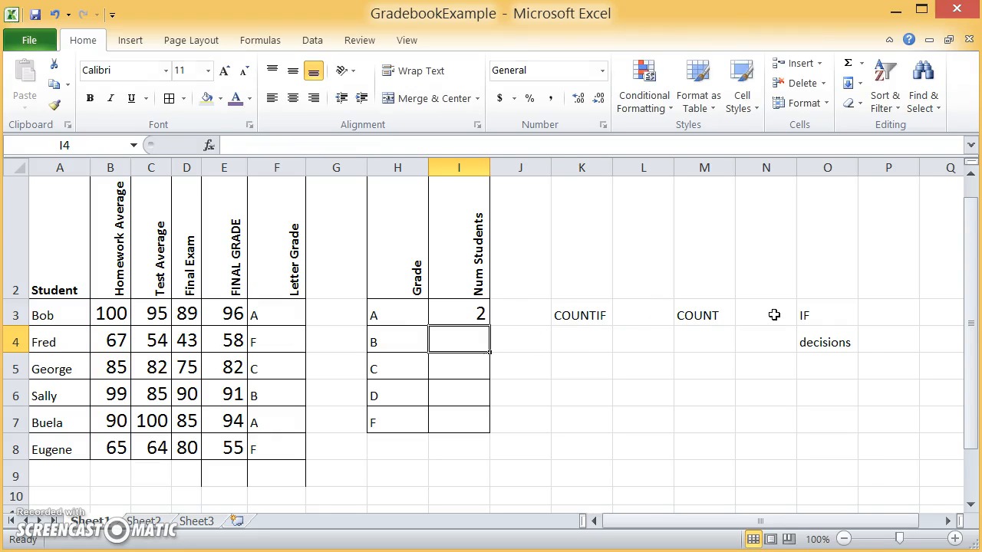
Step: Select the homework averages in B3:B8 to compare them with the COUNTIF criterion
left_click(112, 315)
key("shift+Down")
key("shift+Down")
key("shift+Down")
key("shift+Down")
key("shift+Down")
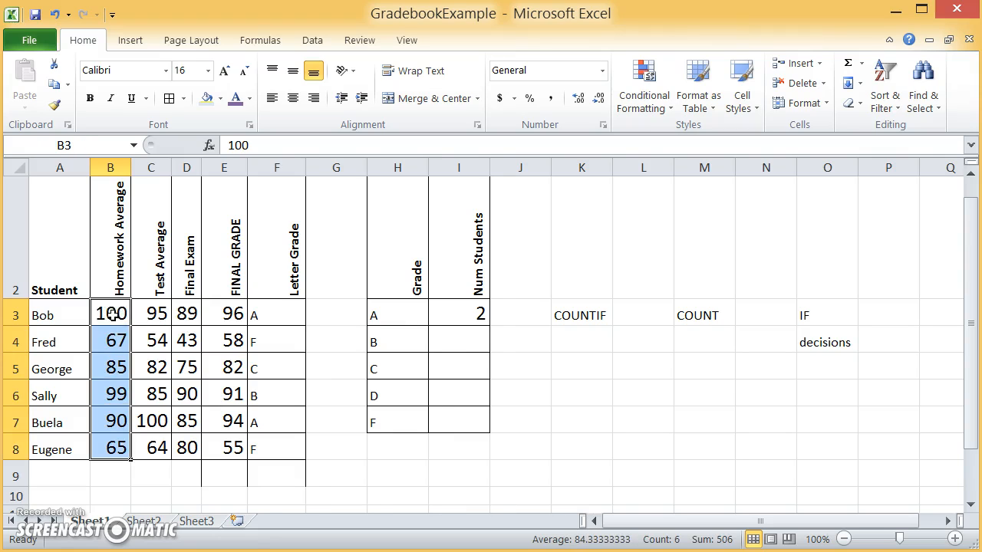
Step: Color the homework average in B3 purple to mark it as meeting the criterion
left_click(112, 314)
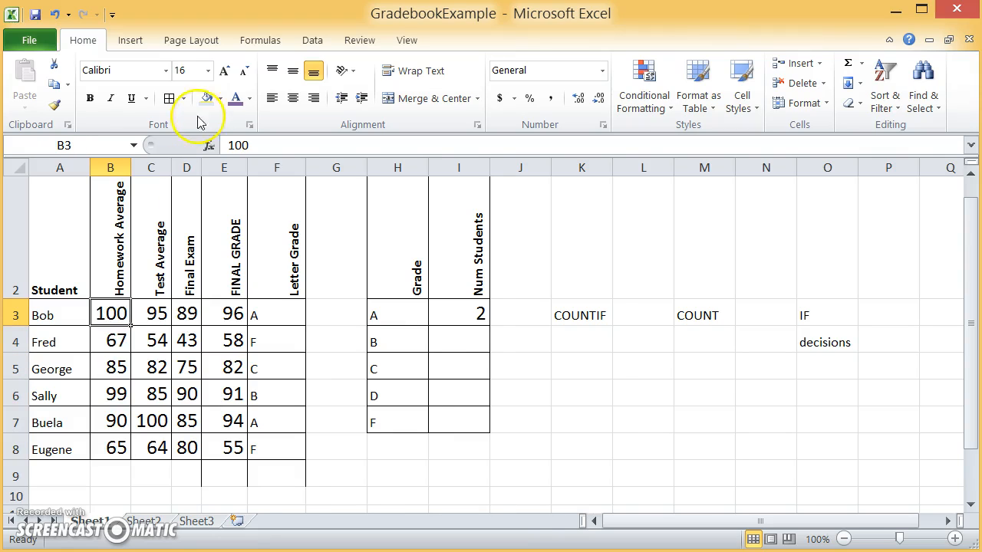
left_click(232, 99)
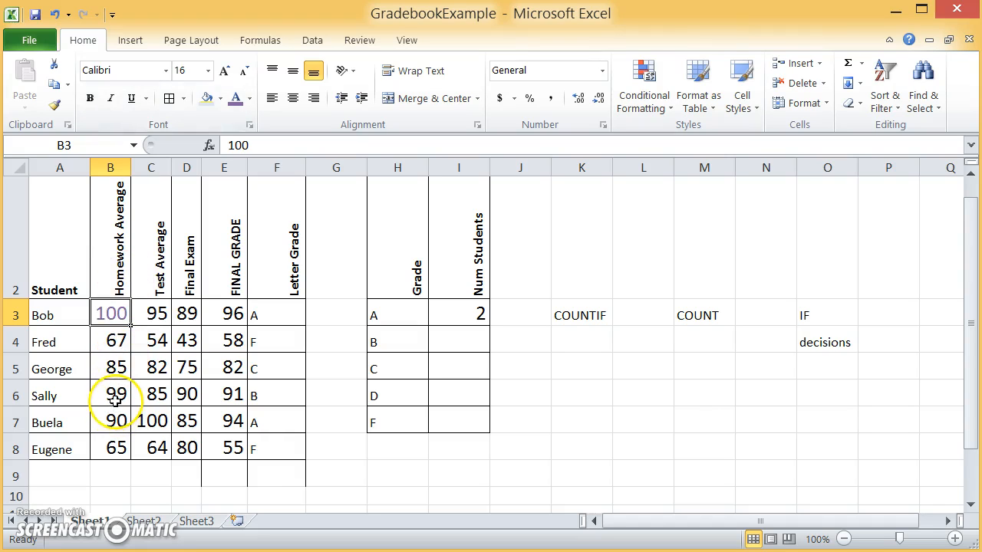
Step: Color the homework average in B6 purple, and undo the purple coloring of both B6 and B3
left_click(114, 398)
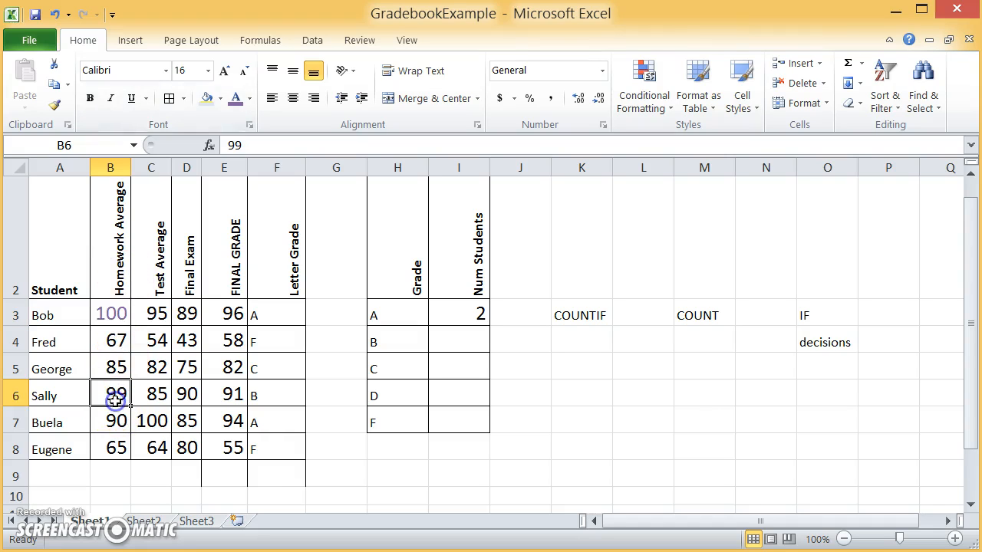
left_click(238, 99)
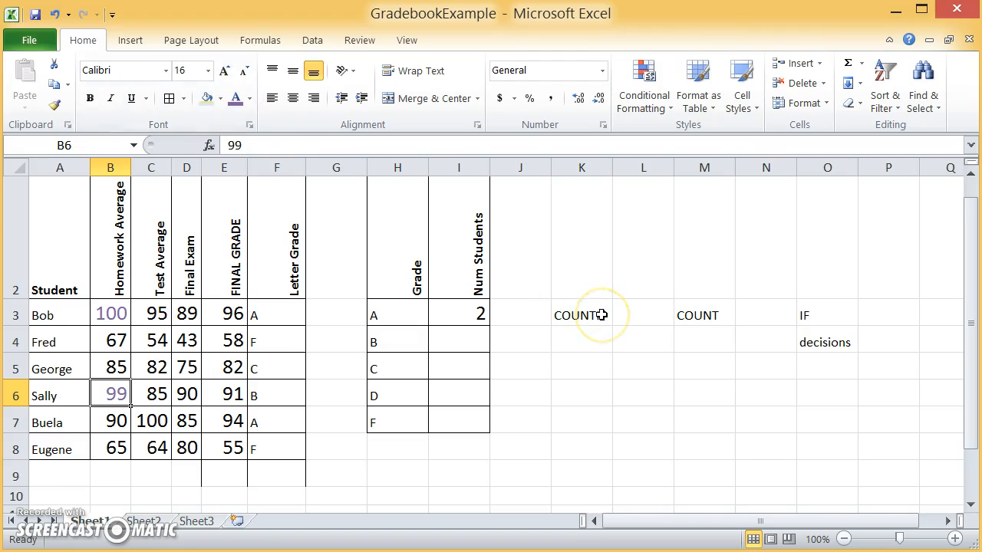
key("ctrl+z")
key("ctrl+z")
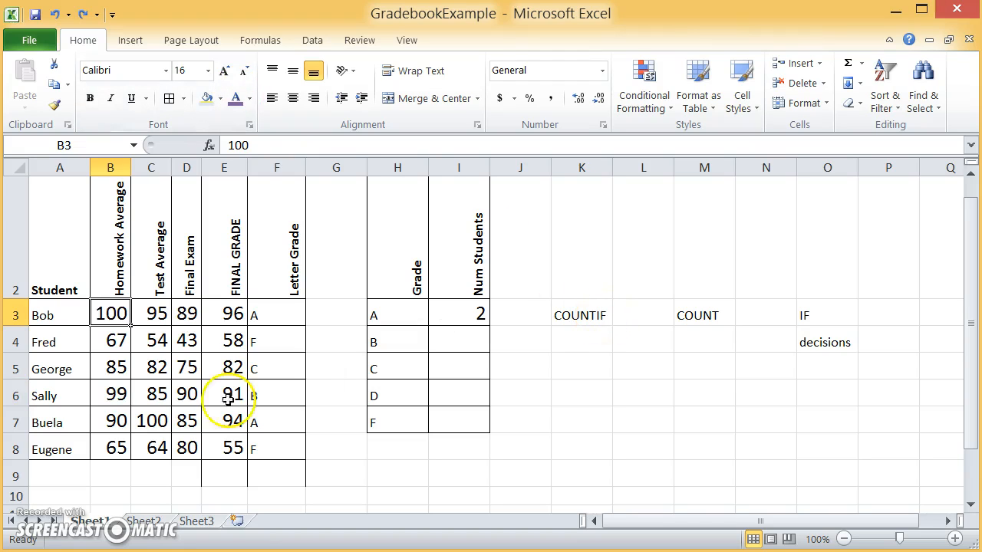
Step: Set the homework average in B6 to 92 and select I3 to check the count
left_click(119, 393)
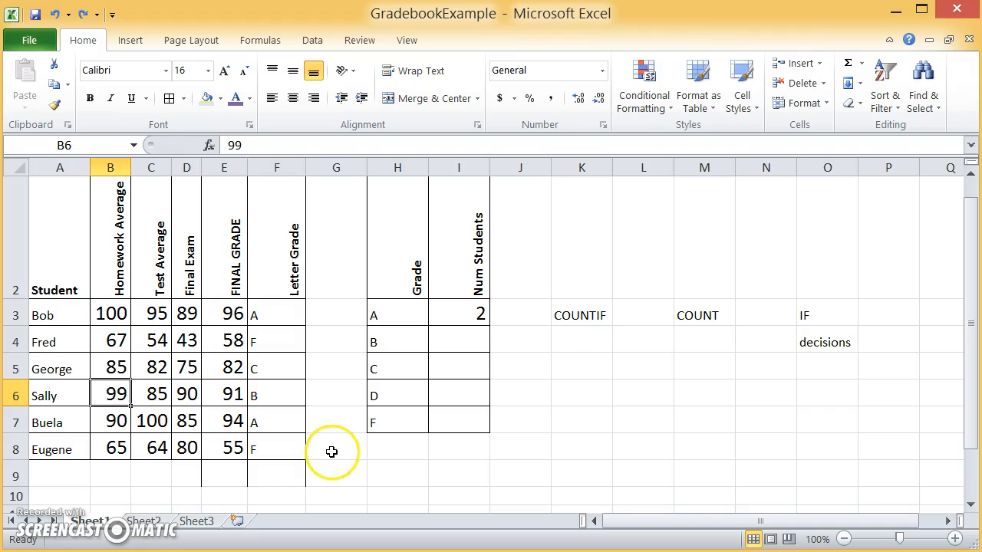
type("92")
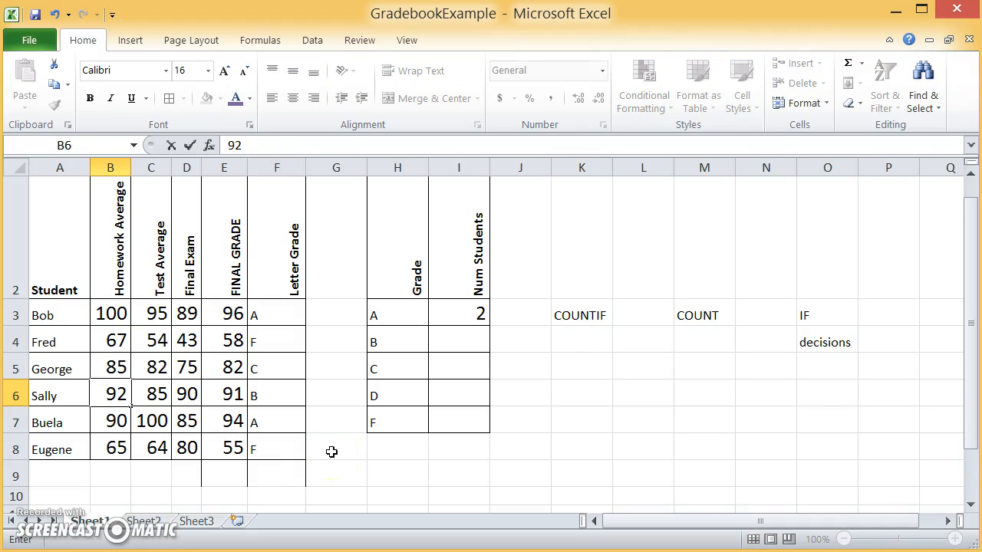
key("Return")
left_click(468, 312)
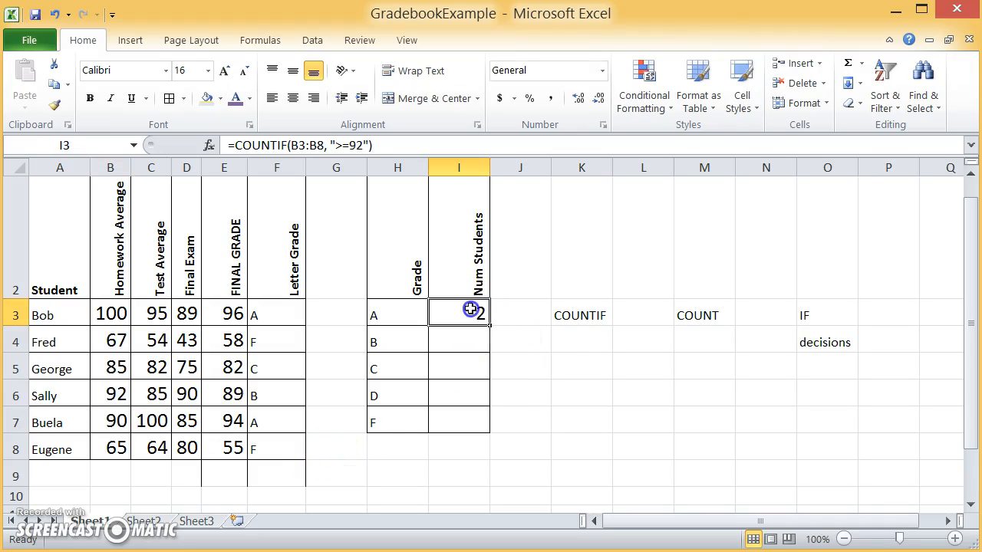
Step: Set the homework average in B6 to 91 and select I3 to check the count
left_click(117, 398)
type("91")
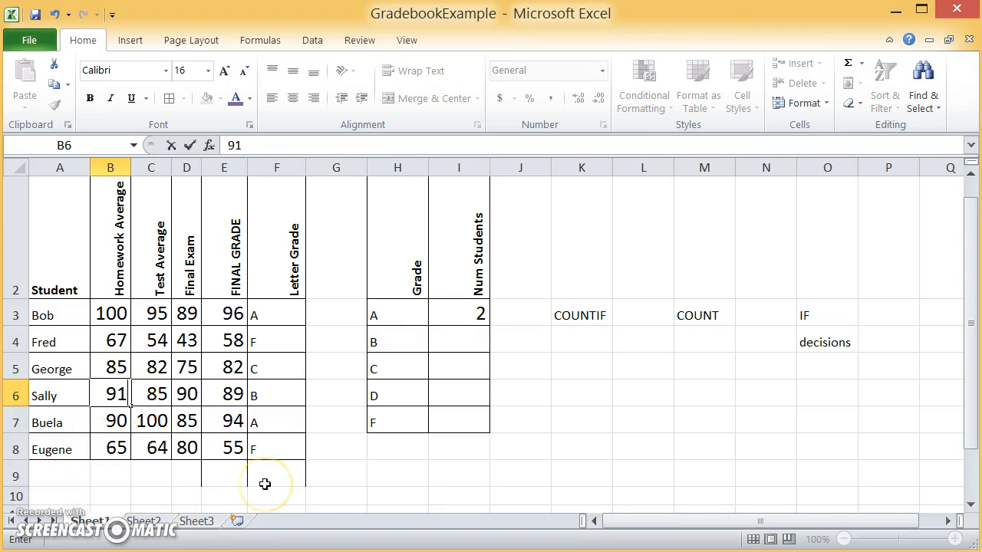
key("Return")
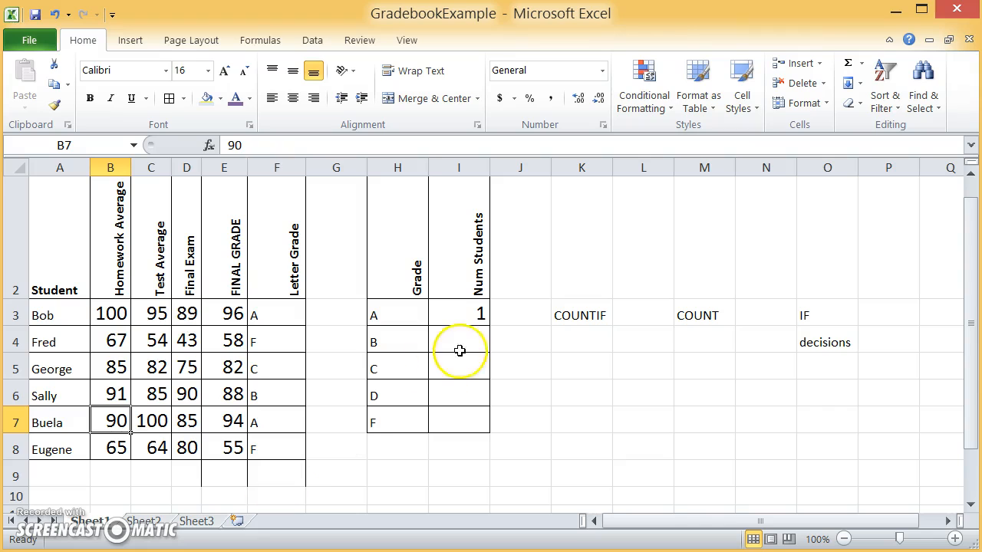
left_click(458, 312)
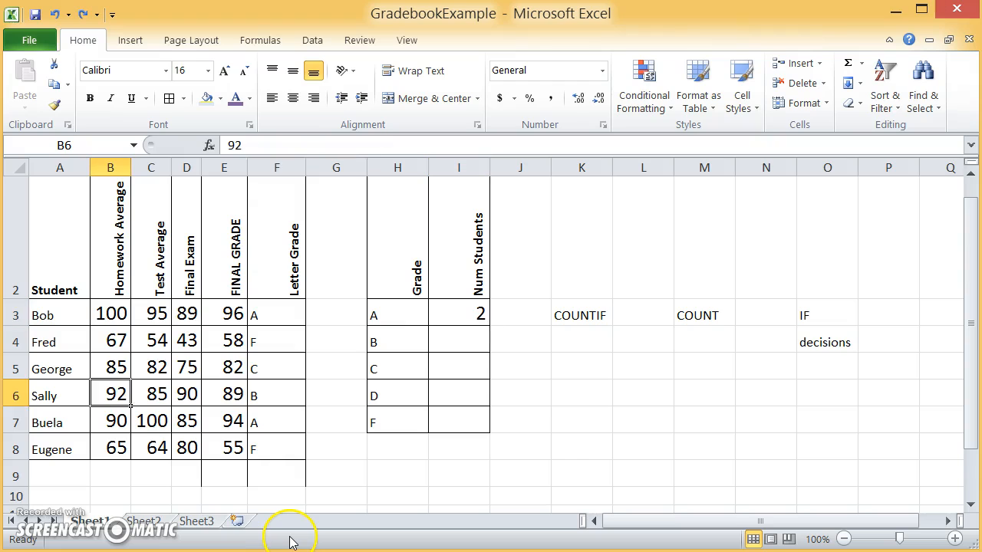
Step: Undo the trial changes to the homework average in B6, and select the count in I3
type("99")
key("ctrl+Return")
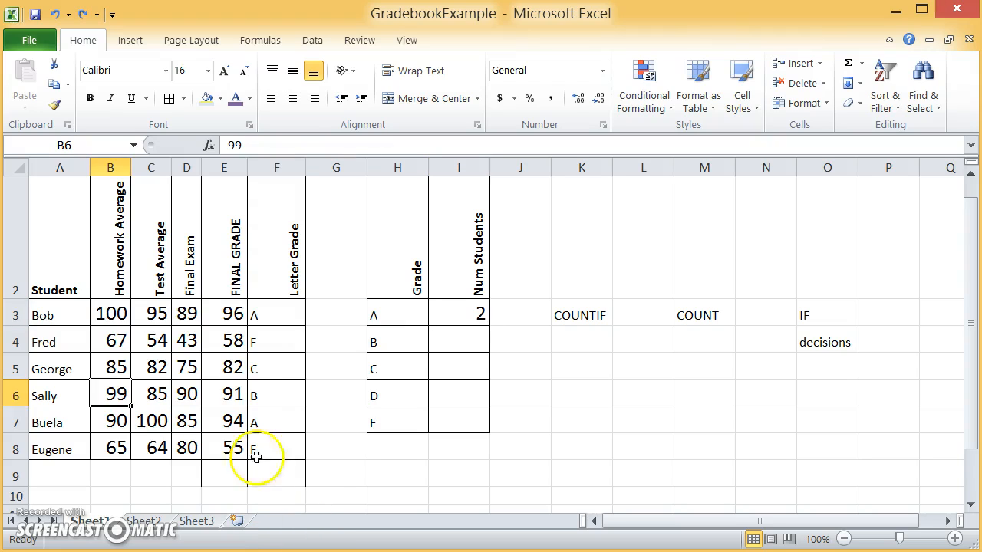
left_click(496, 307)
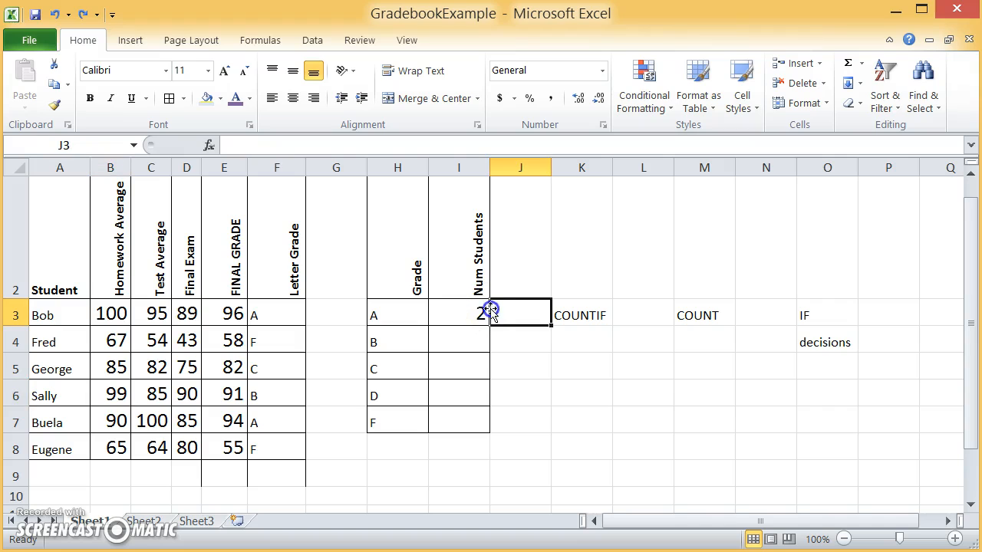
left_click(444, 309)
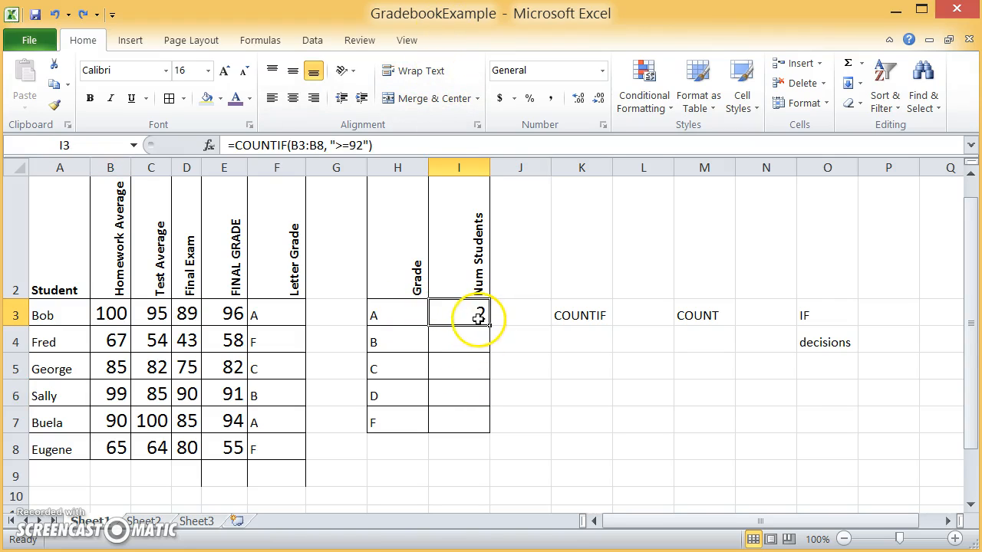
Step: Replace the arguments of the formula in I3 so that it reads =COUNTIF(F3:F8,"A")
double_click(477, 313)
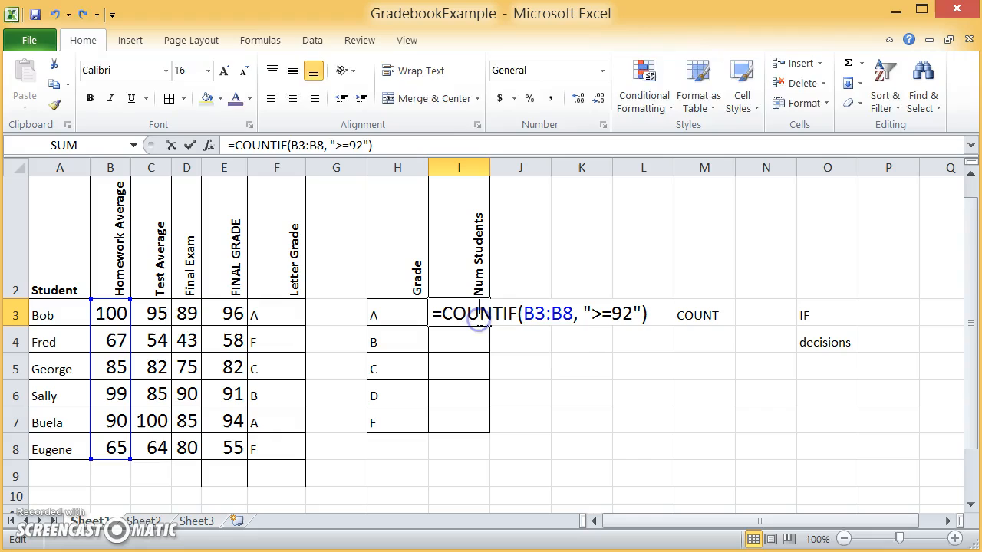
left_click(595, 313)
key("shift+Right")
key("shift+Right")
key("shift+Right")
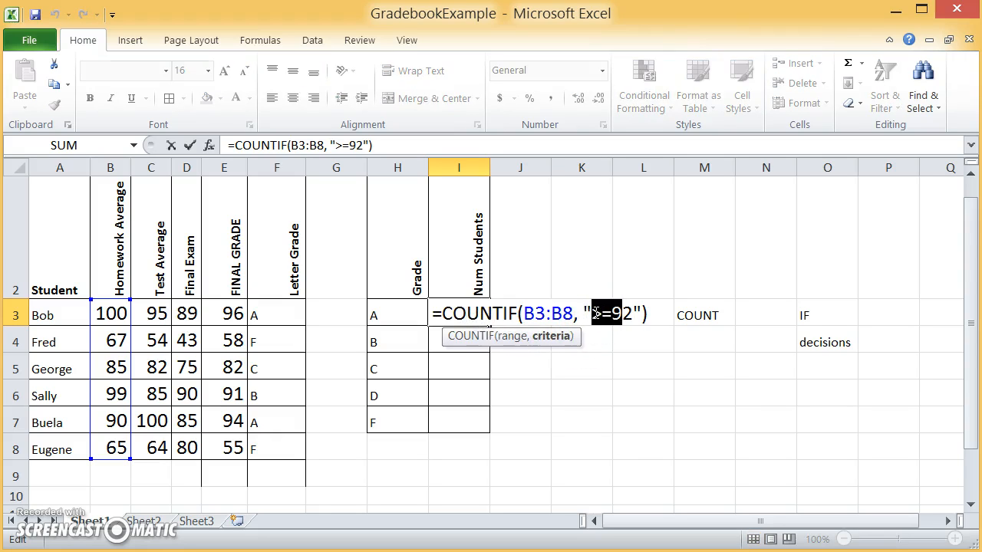
key("Right")
key("Right")
key("Right")
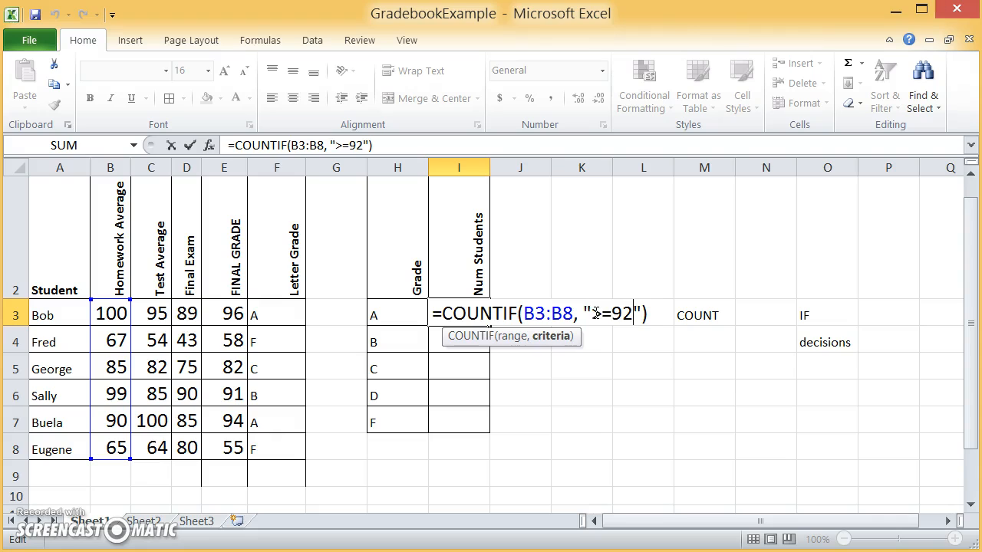
key("Right")
key("shift+Left")
key("shift+Left")
key("shift+Left")
key("shift+Left")
key("shift+Left")
key("shift+Left")
key("shift+Left")
key("shift+Left")
key("shift+Left")
key("shift+Left")
key("shift+Left")
key("shift+Left")
key("shift+Left")
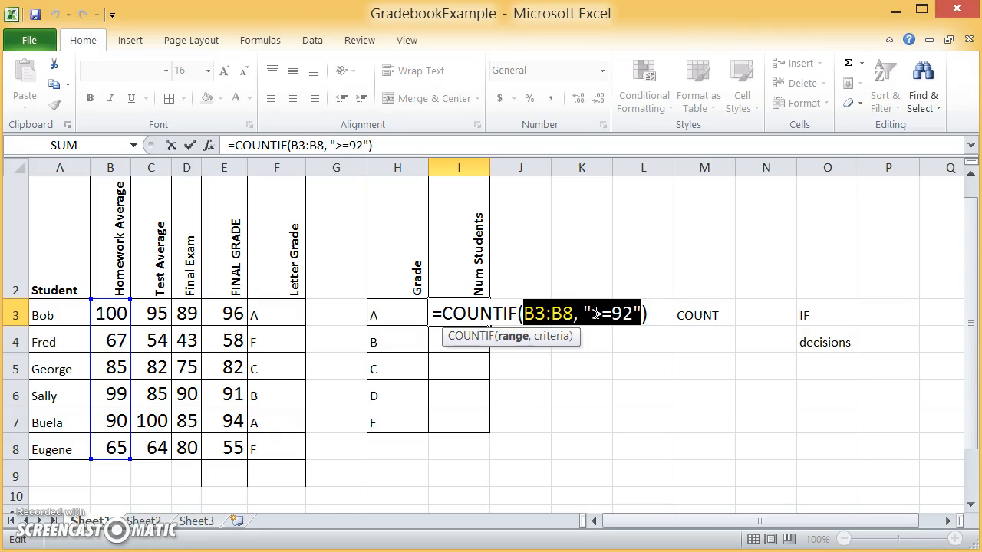
type("F3")
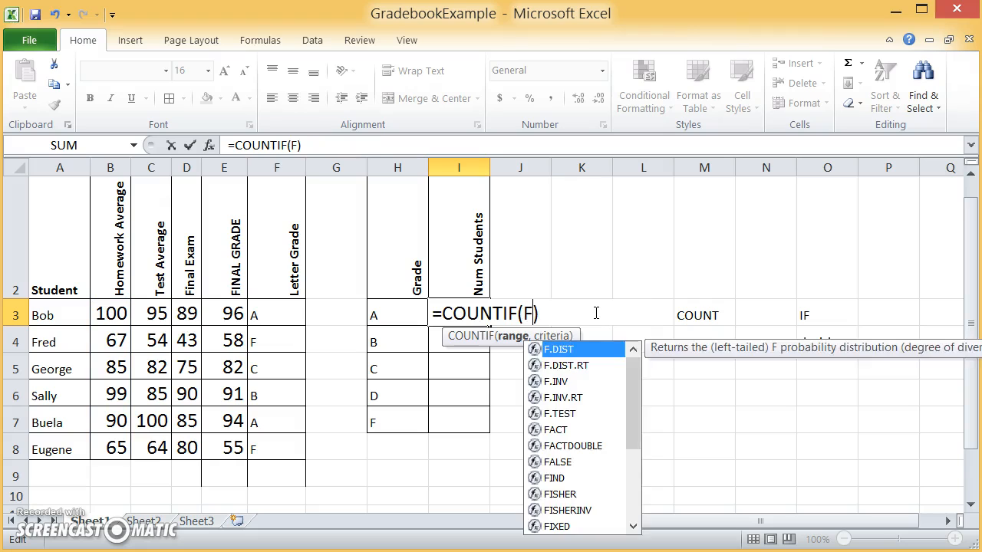
type(":F")
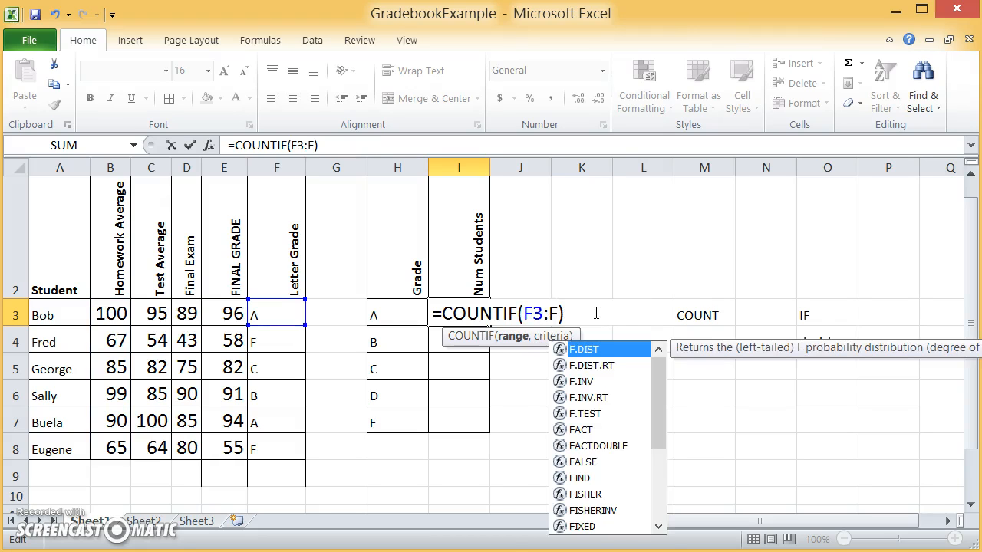
type("8")
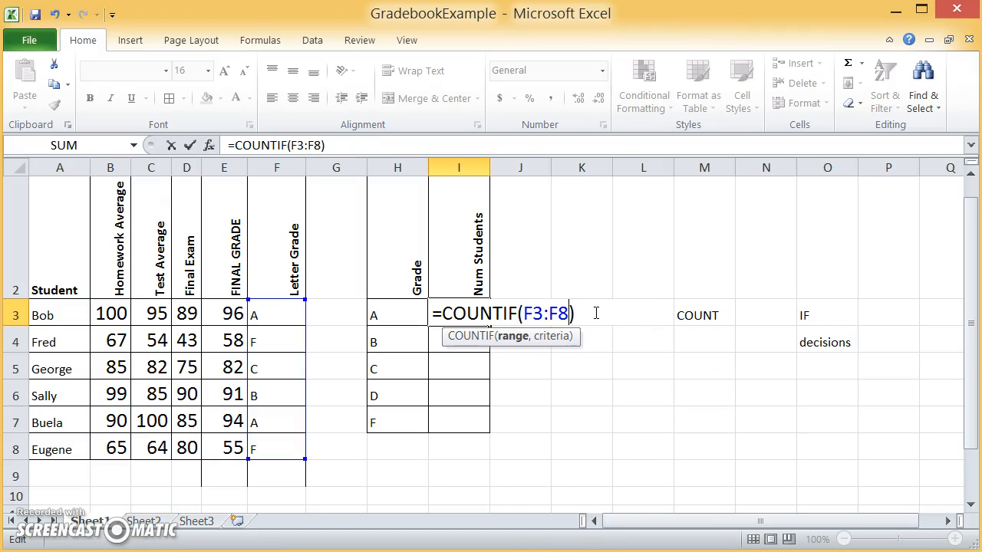
type(",")
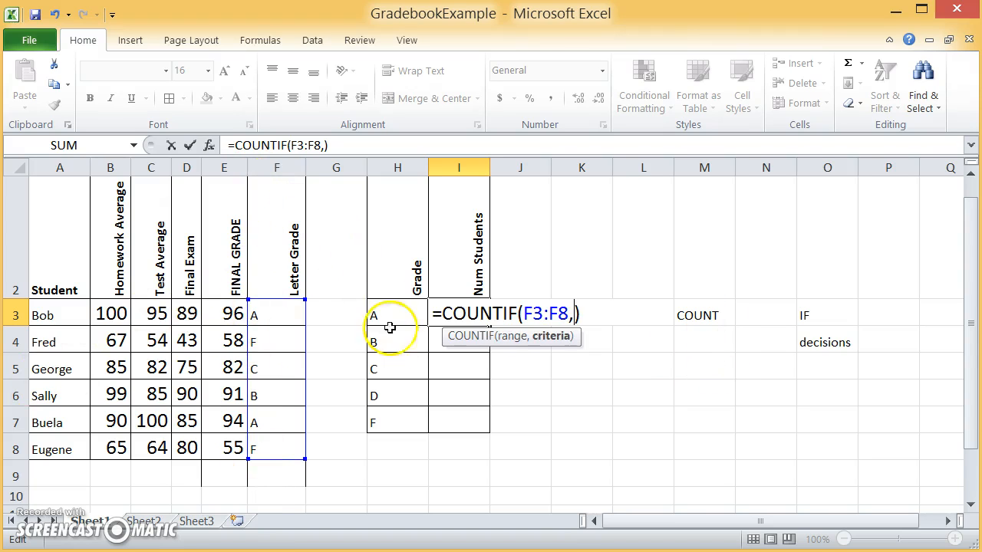
type("\"A\"")
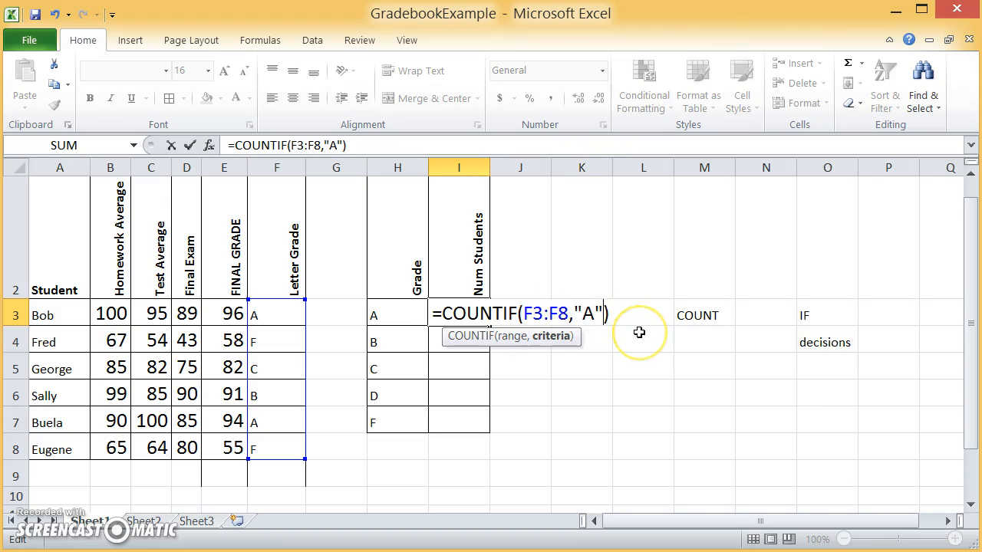
key("Return")
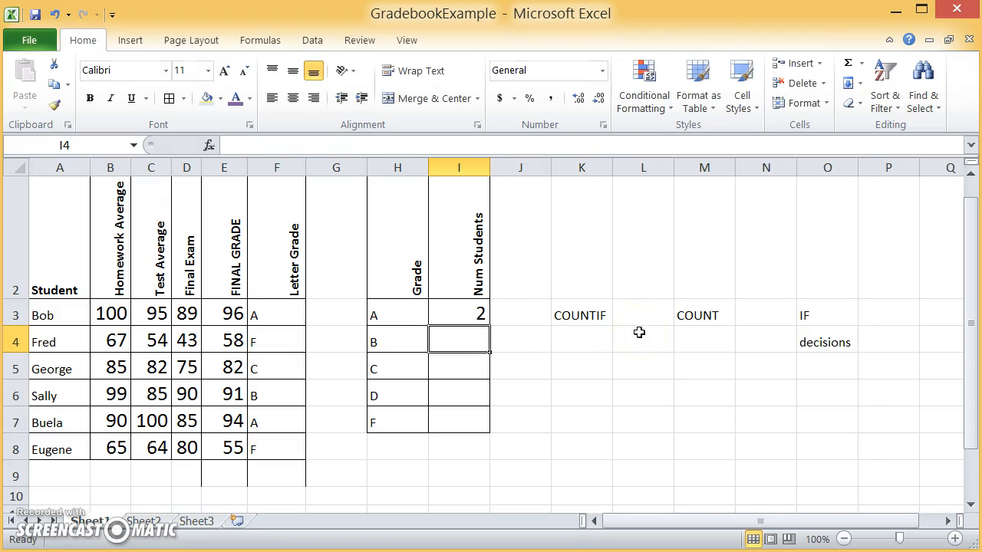
Step: Fill the letter grades in F3:F8 with light blue, and select the A grades in F3 and F7 one at a time
left_click(279, 321)
left_click(275, 454, "shift")
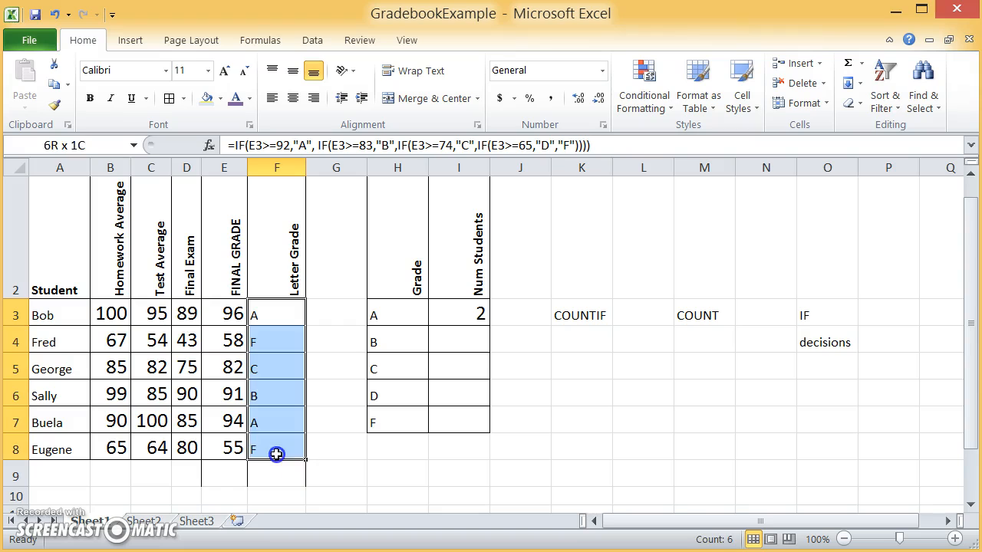
left_click(203, 98)
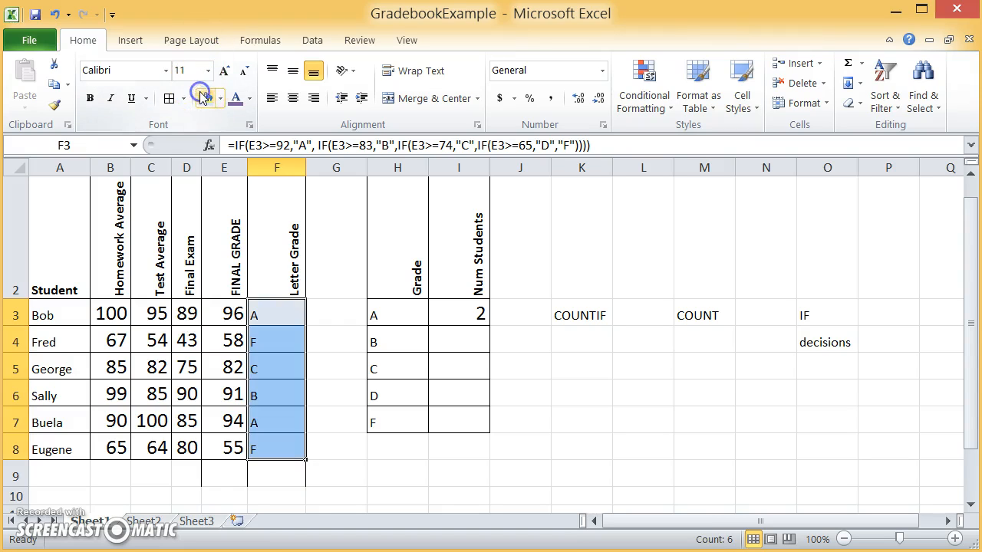
left_click(280, 310)
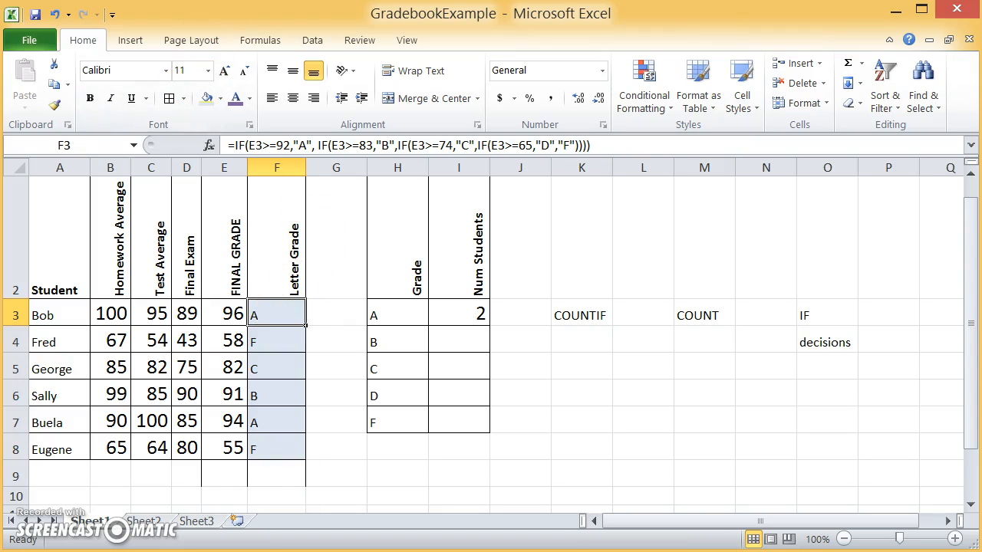
left_click(270, 414)
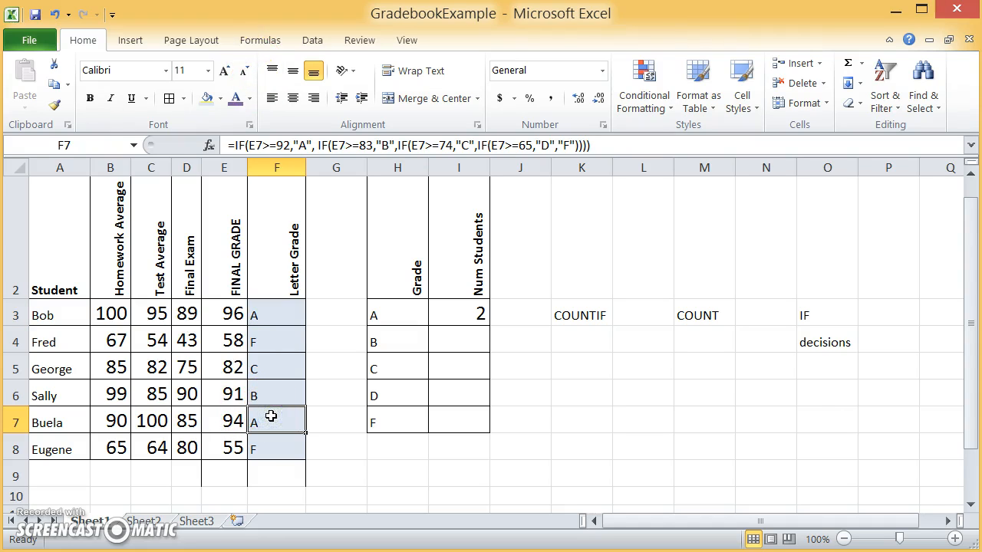
Step: Change the COUNTIF criterion in I3 to "F" to count the failing letter grades
double_click(472, 316)
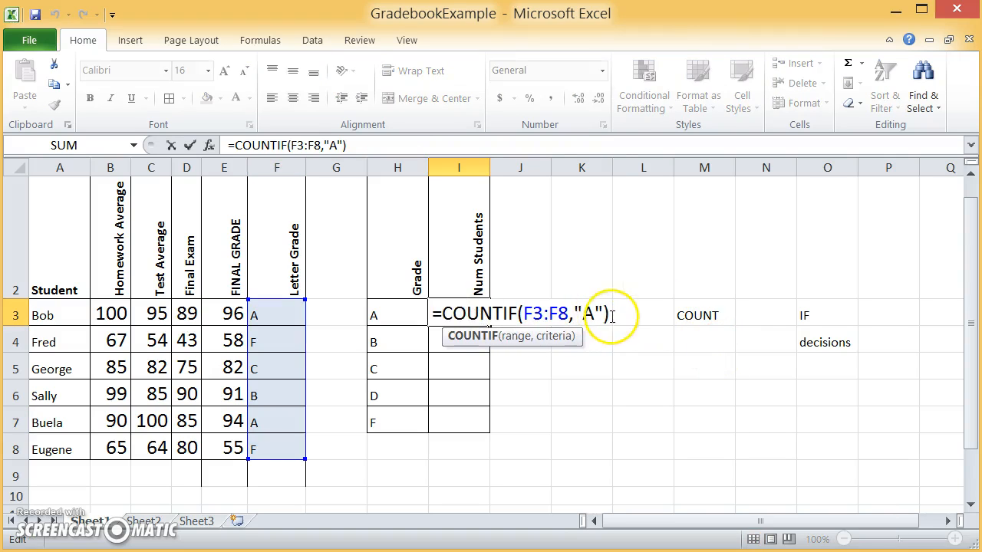
left_click(589, 317)
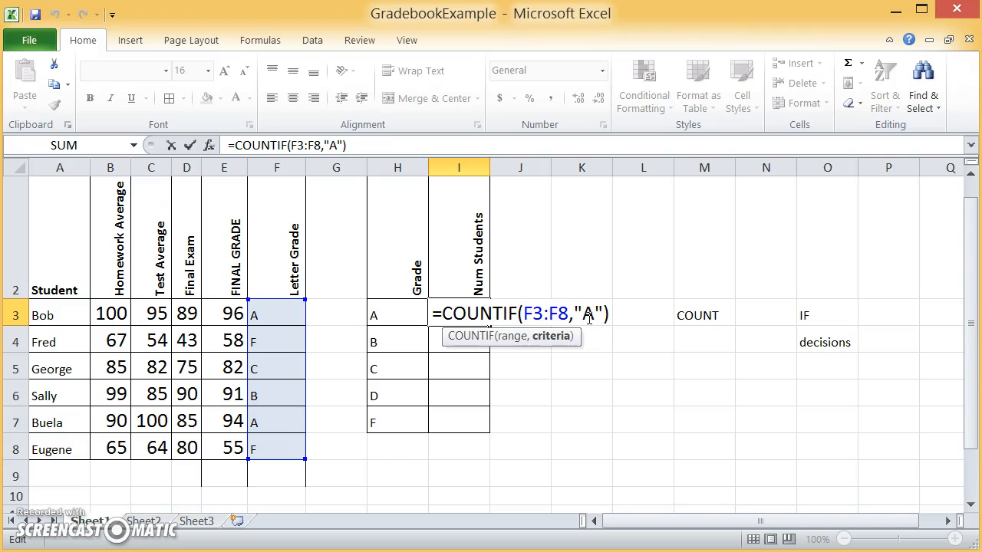
key("Delete")
type("F")
key("Return")
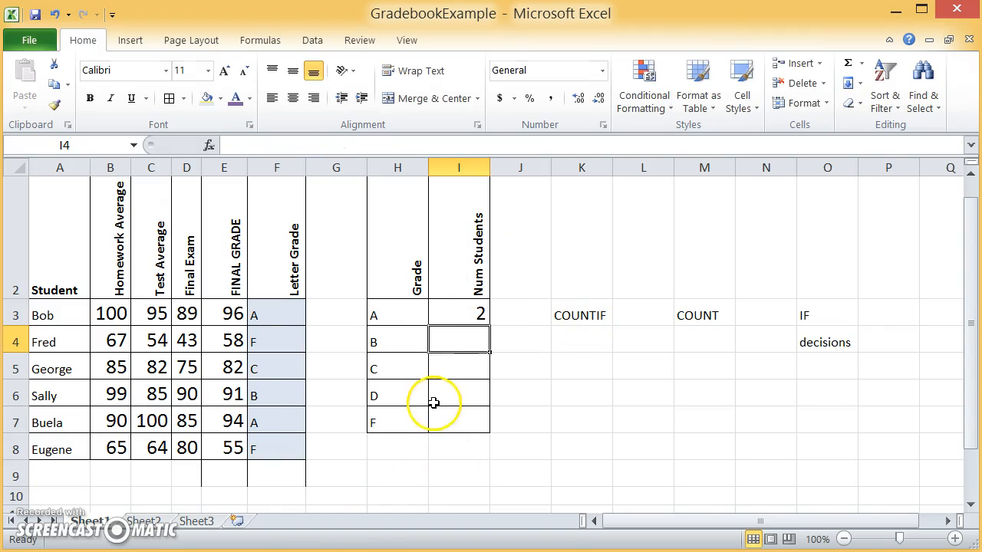
Step: Change the COUNTIF criterion in I3 to "D", keeping the range F3:F8
left_click(463, 308)
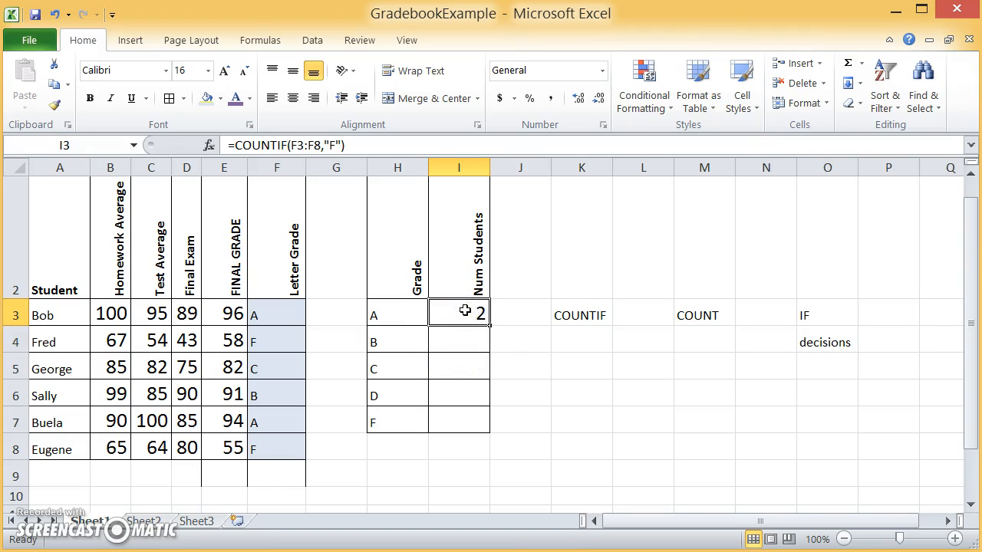
double_click(465, 309)
left_click(593, 313)
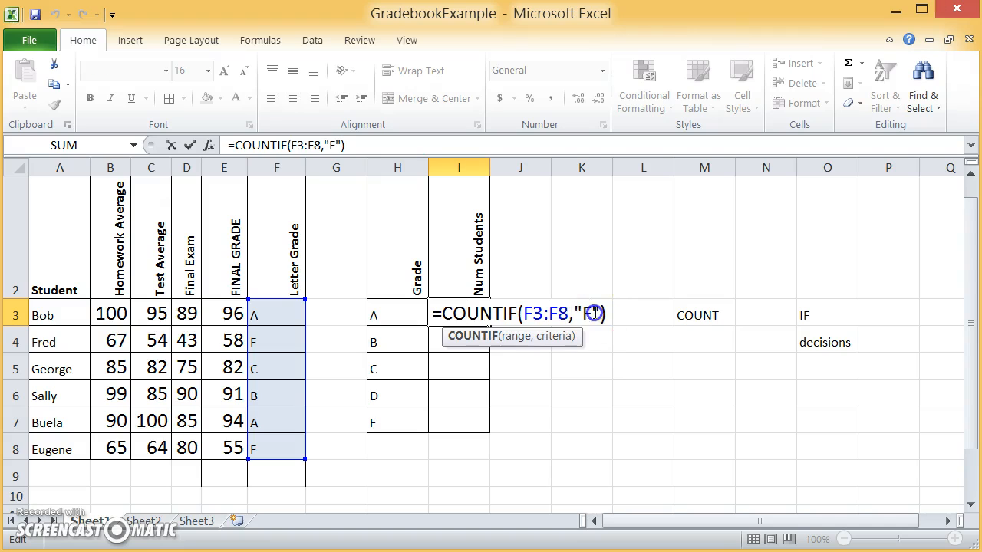
key("BackSpace")
type("D")
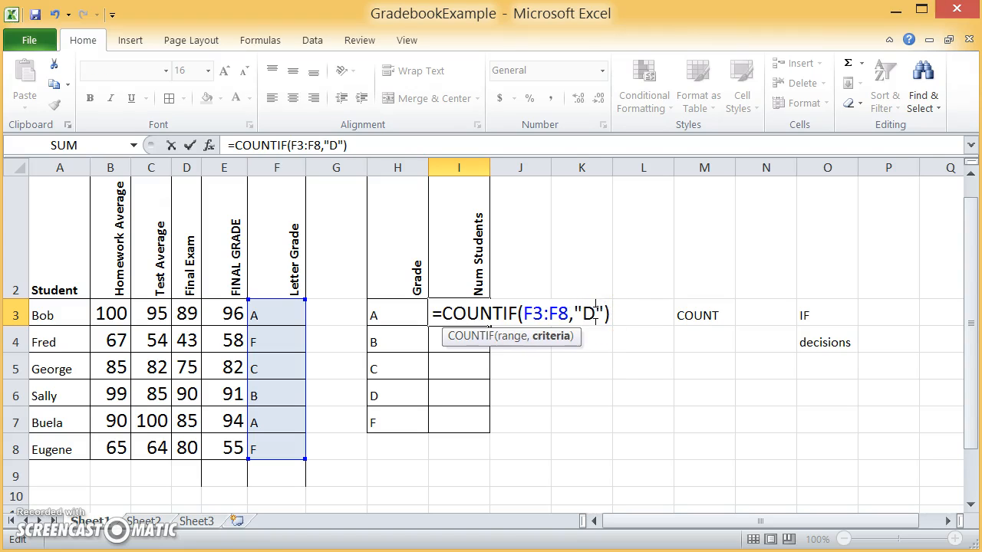
key("Return")
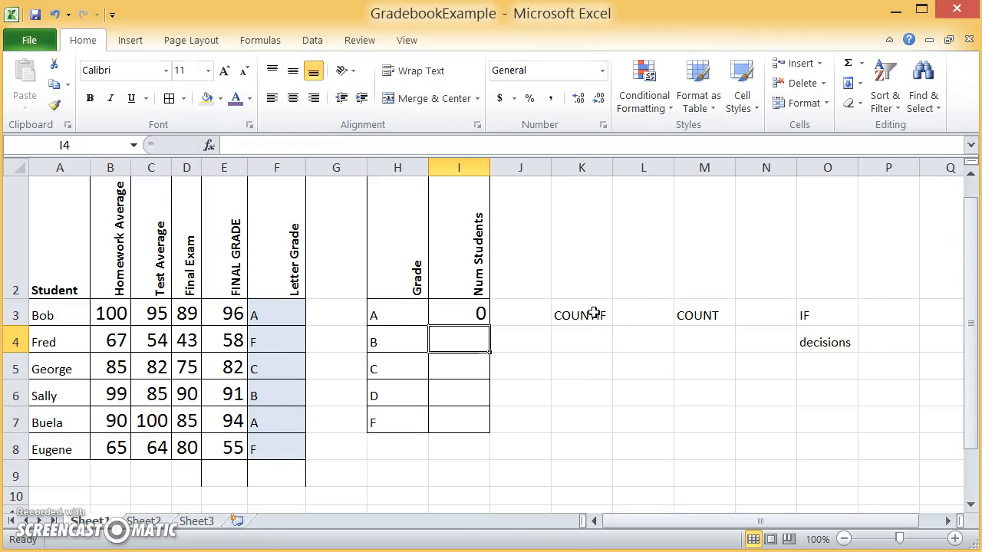
Step: Change the COUNTIF range in I3 to the whole column F:F, keeping the "D" criterion
left_click(477, 310)
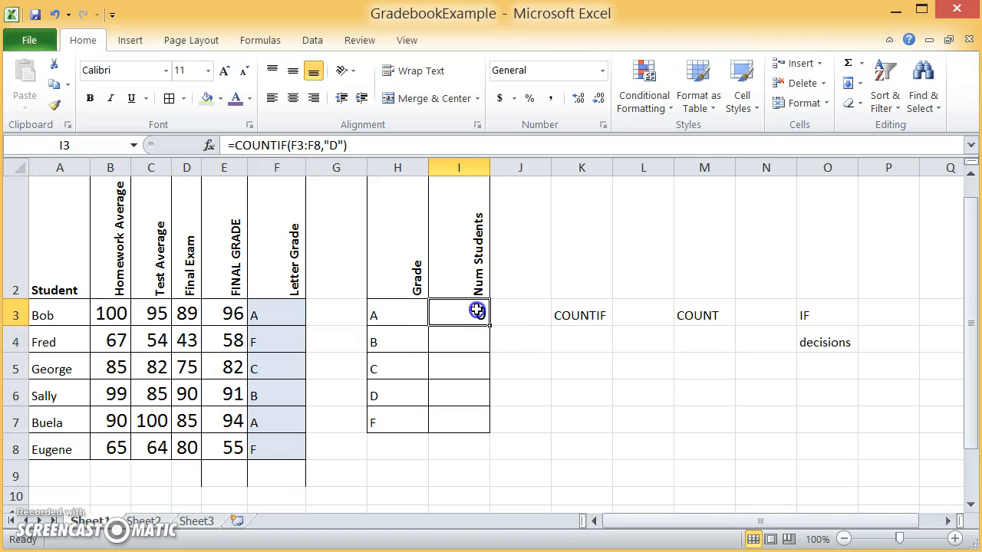
double_click(477, 310)
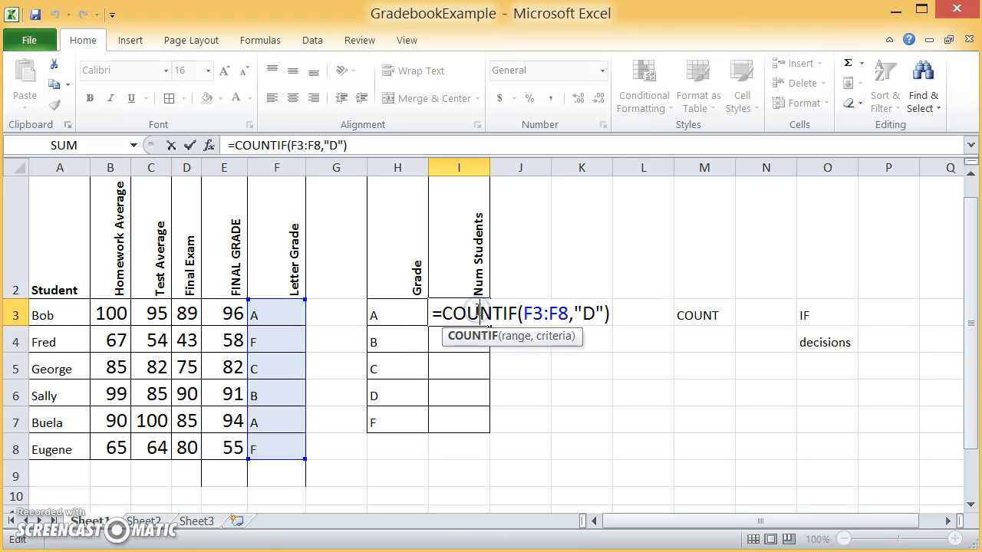
left_click(524, 315)
left_click(737, 313)
key("shift+Right")
key("shift+Right")
key("shift+Right")
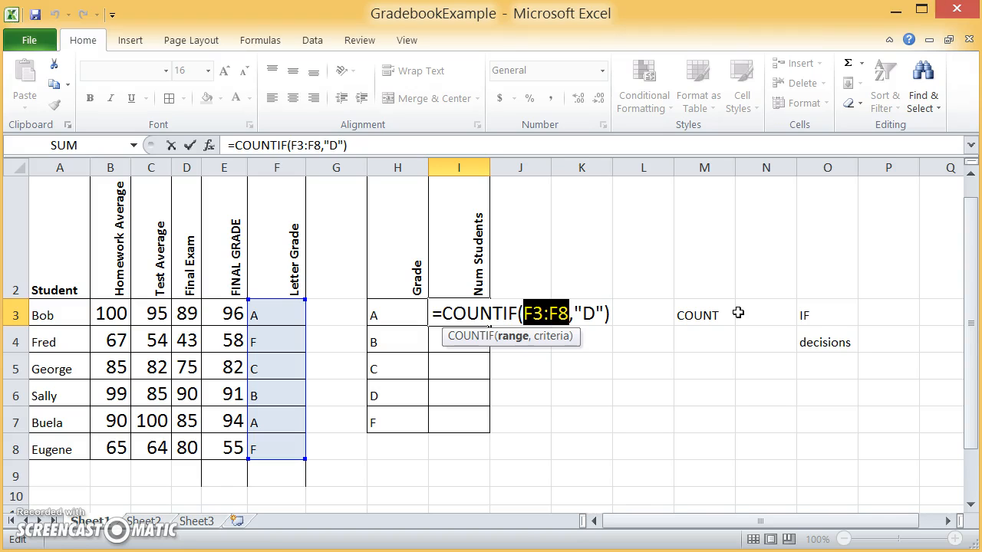
type("F:F")
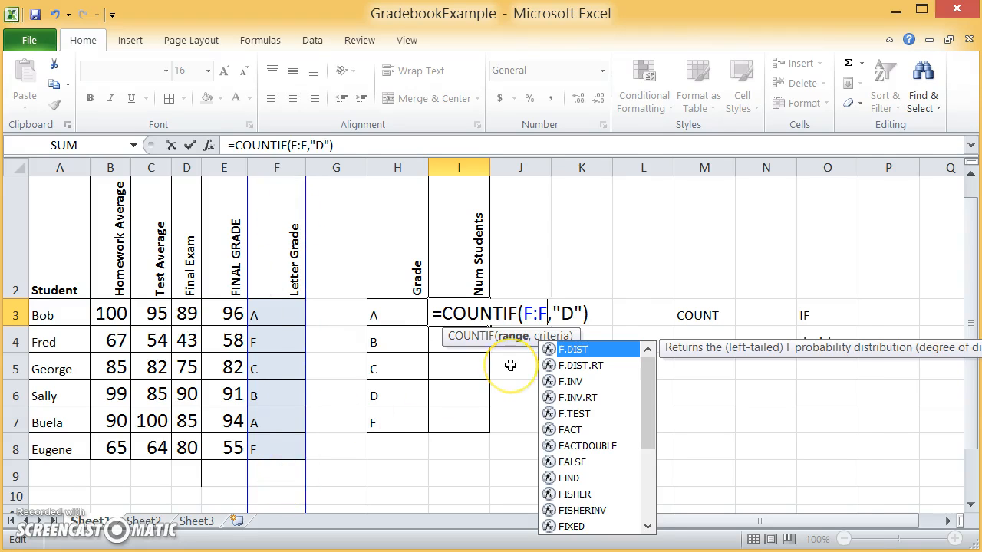
key("Return")
Step: Change the COUNTIF criterion in I3 to "A", keeping the range F:F
left_click(457, 314)
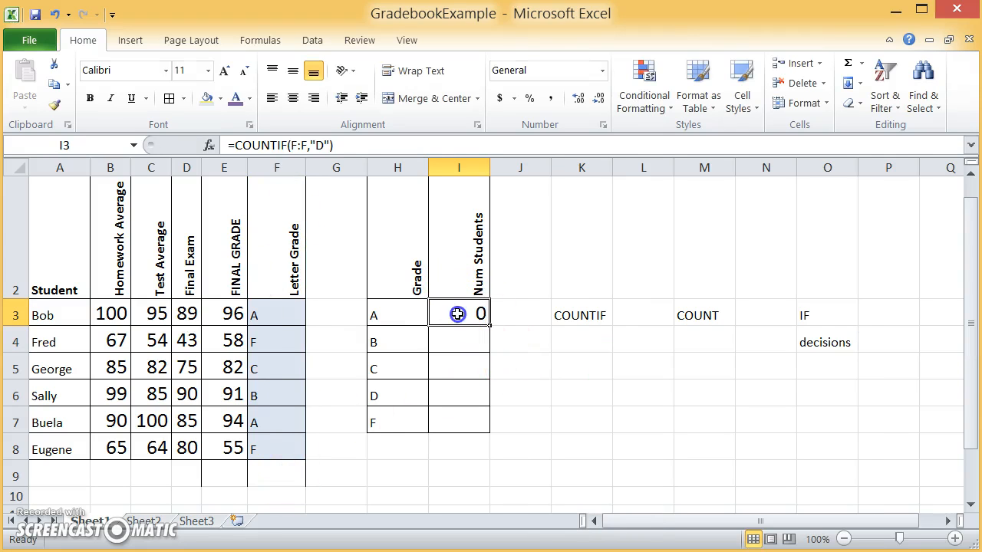
double_click(457, 314)
double_click(565, 315)
type("A")
key("Return")
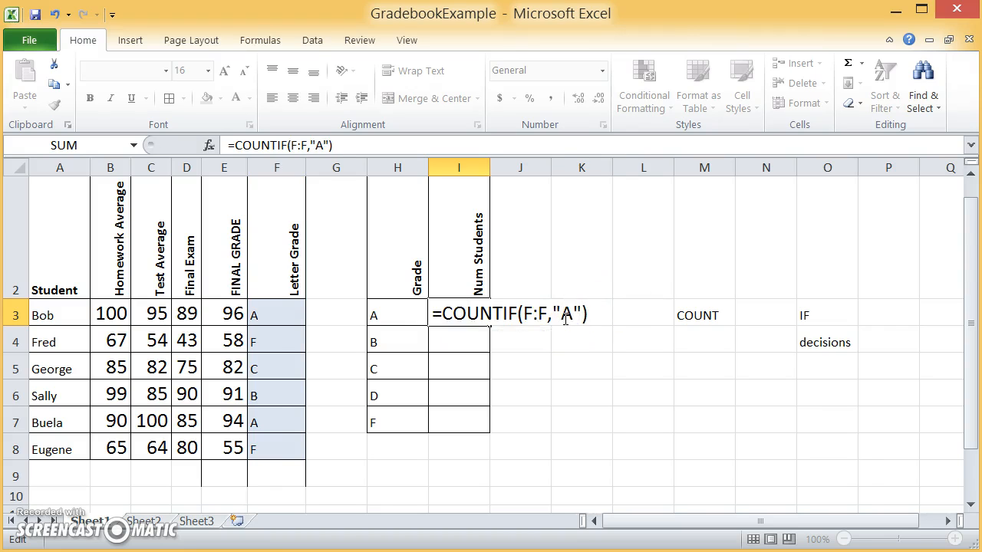
Step: Replace the literal criterion in I3's COUNTIF formula with a reference to cell H3
double_click(446, 315)
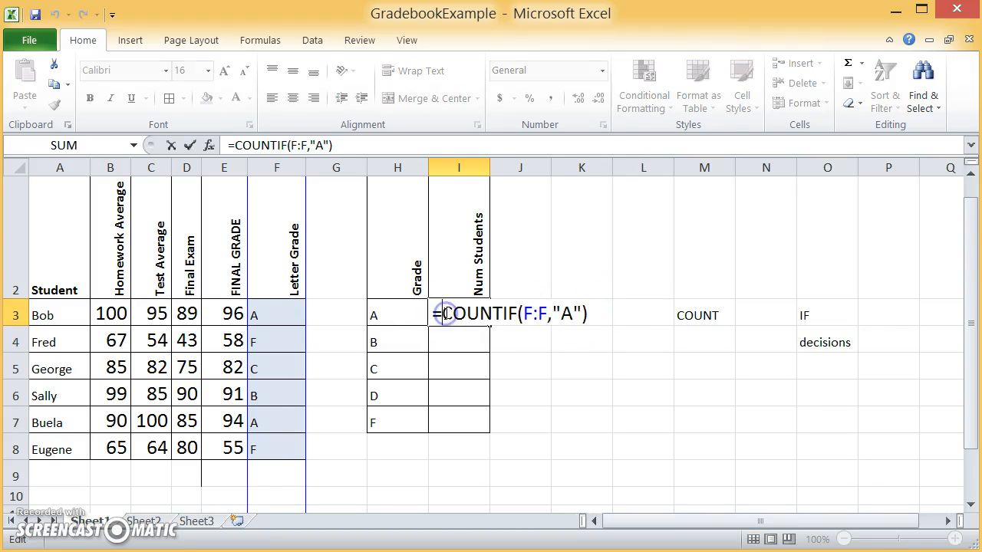
left_click(564, 313)
key("Left")
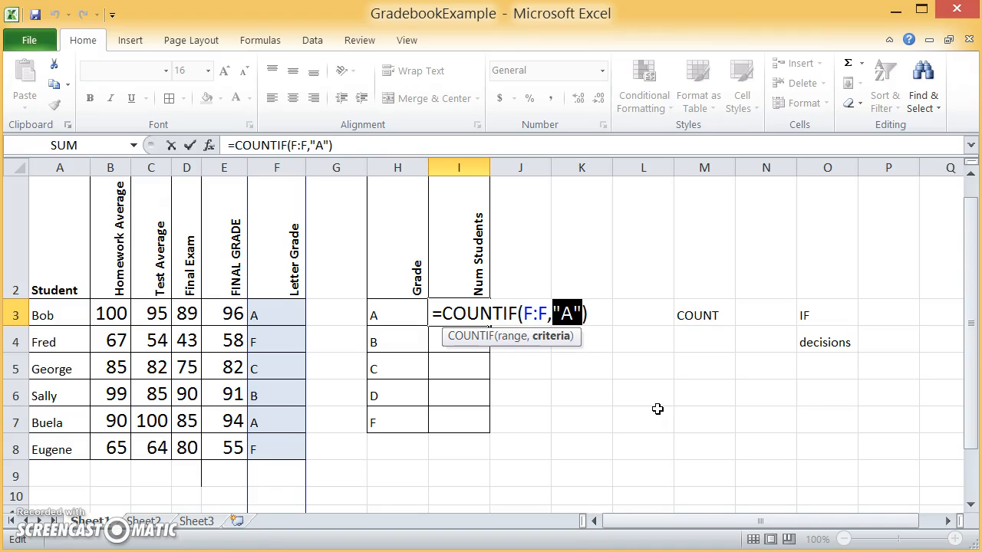
type("H3")
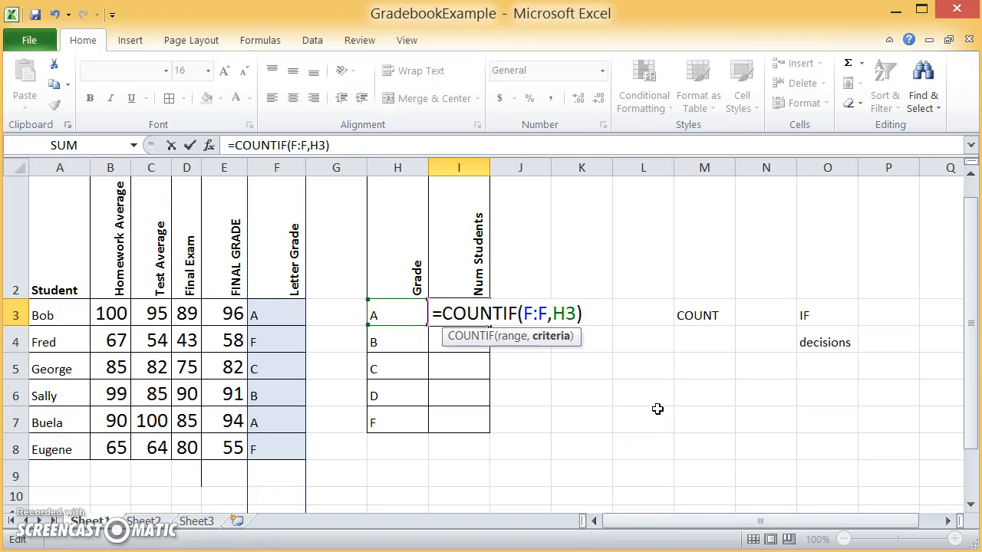
left_click(568, 365)
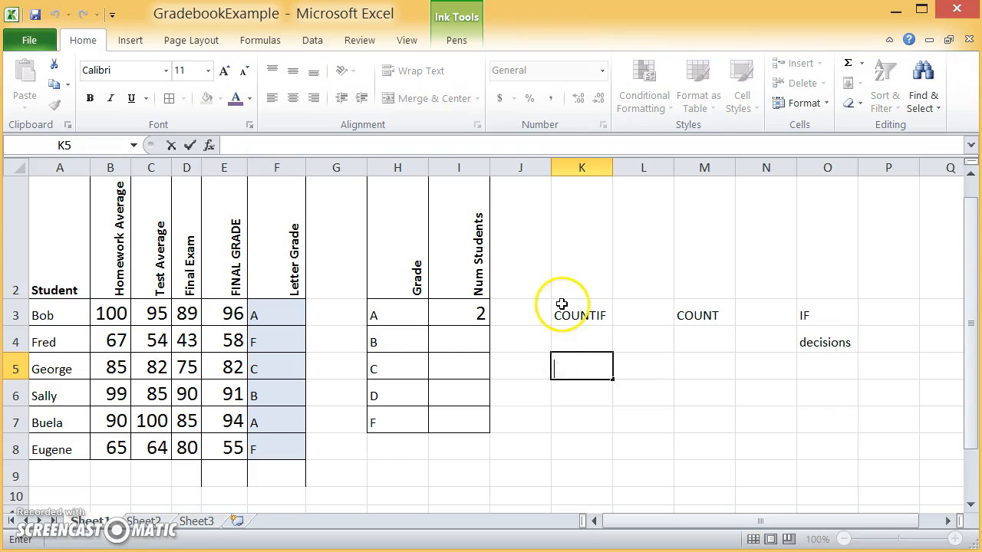
double_click(479, 311)
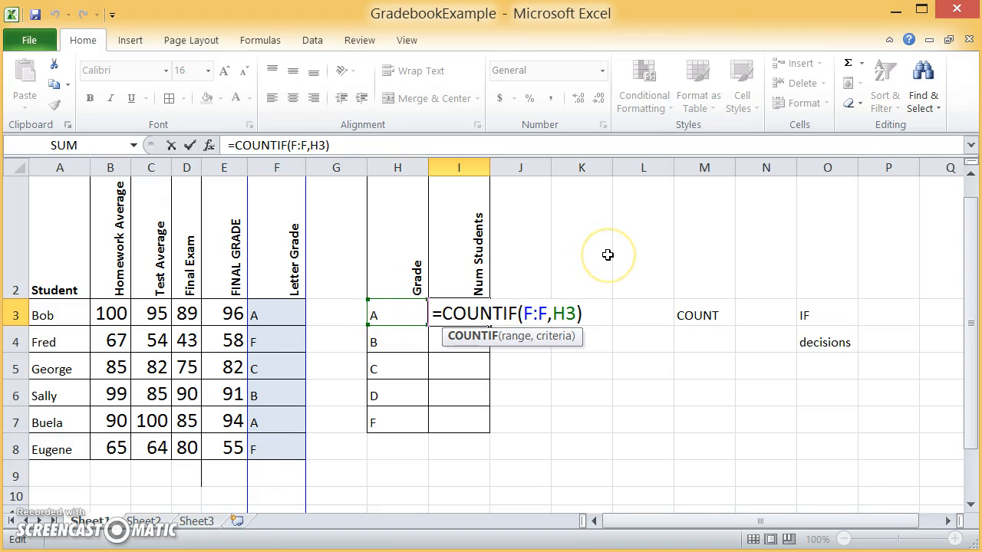
key("Return")
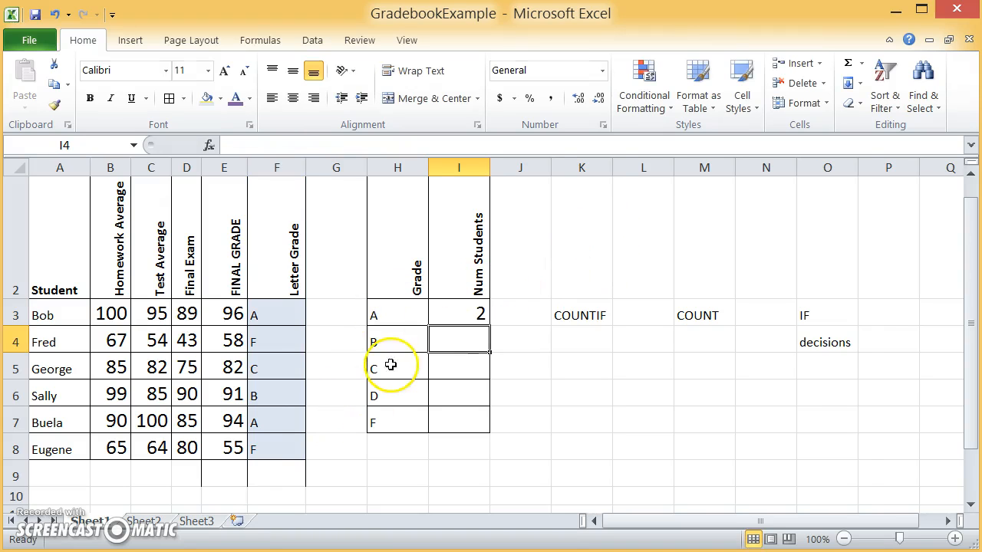
Step: Fill the COUNTIF formula from I3 down through I7 and check the criterion references in I4 and I5
left_click(477, 306)
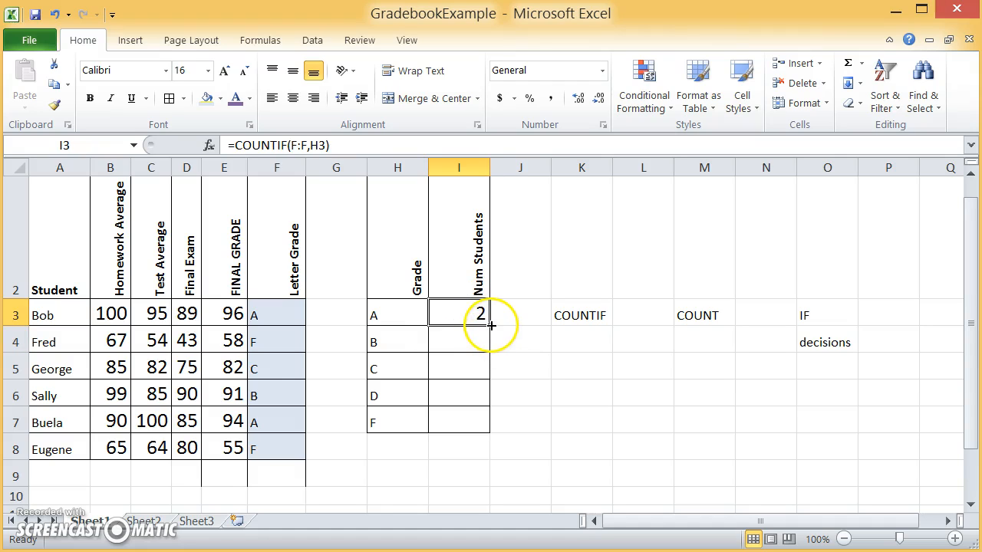
left_click_drag(491, 325, 491, 424)
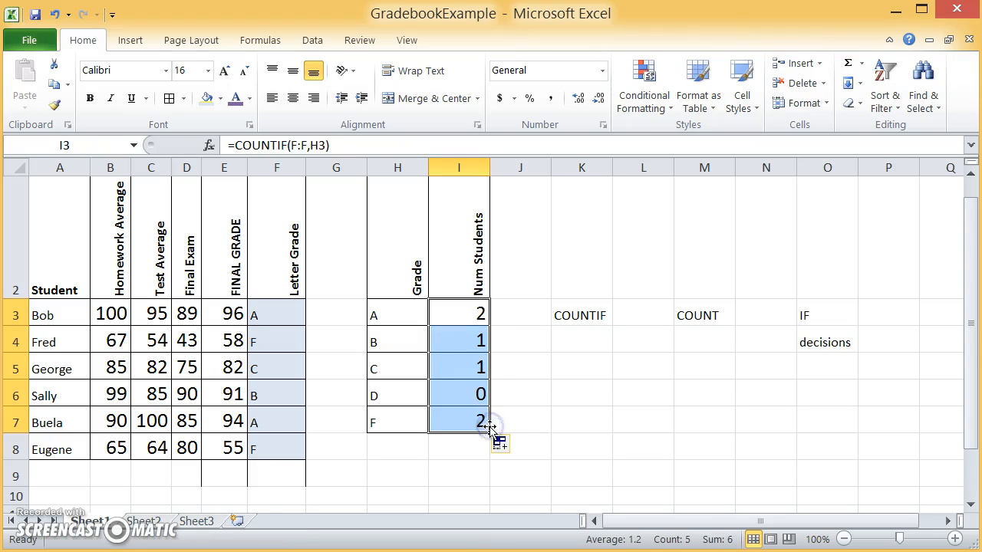
left_click(463, 348)
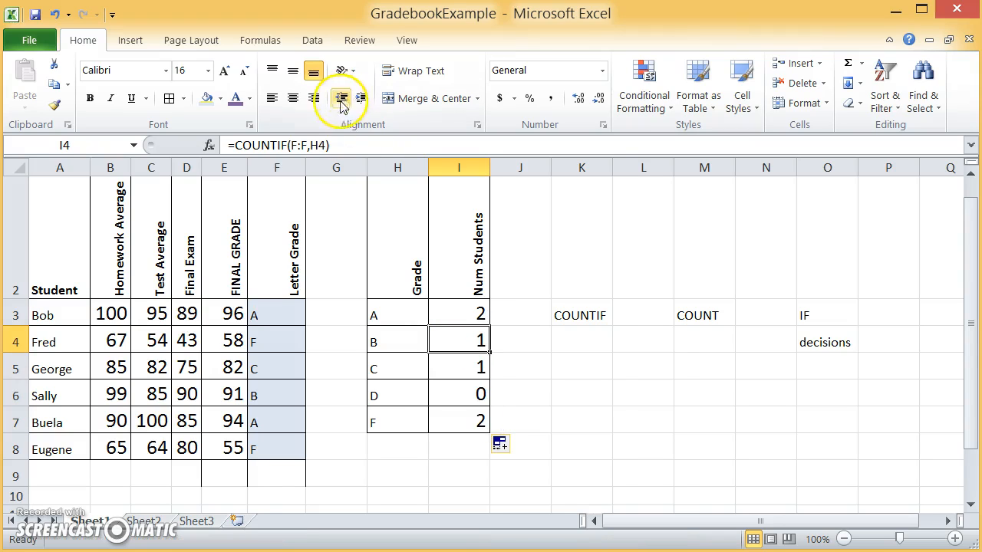
double_click(457, 344)
left_click(564, 381)
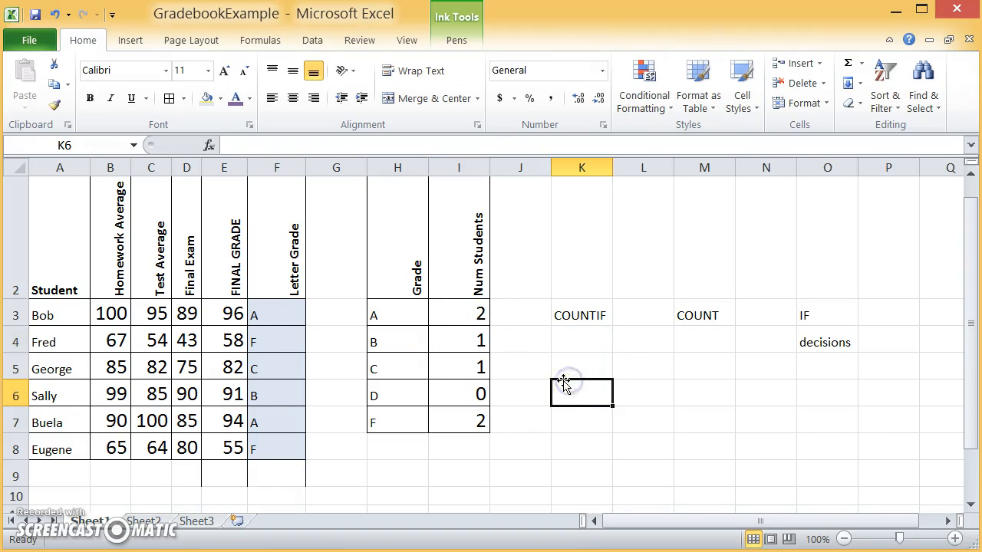
left_click(382, 344)
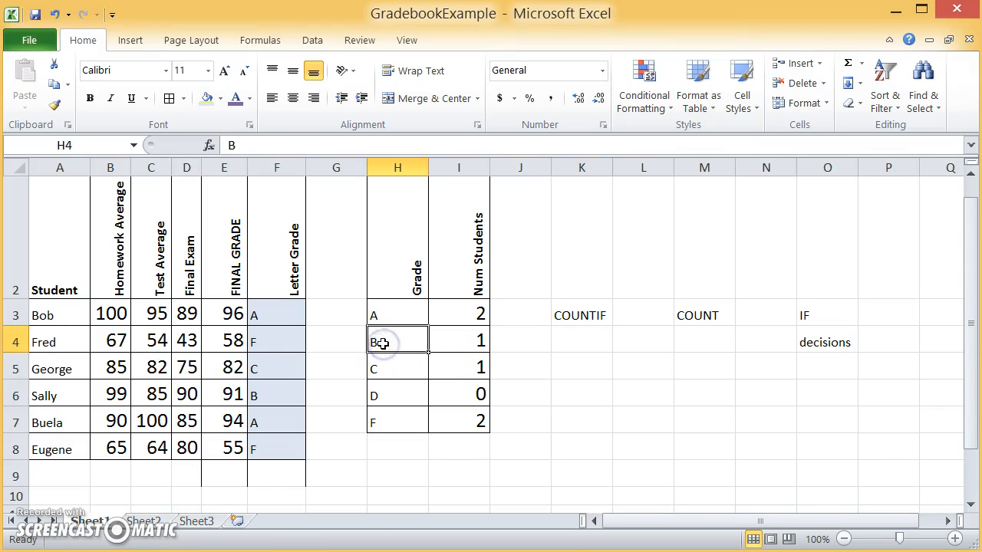
left_click(445, 365)
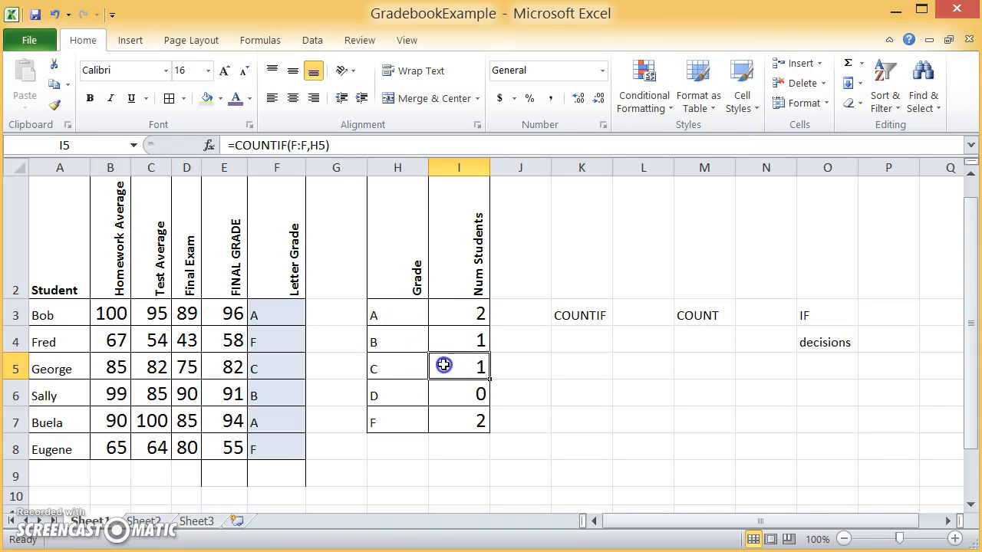
double_click(450, 365)
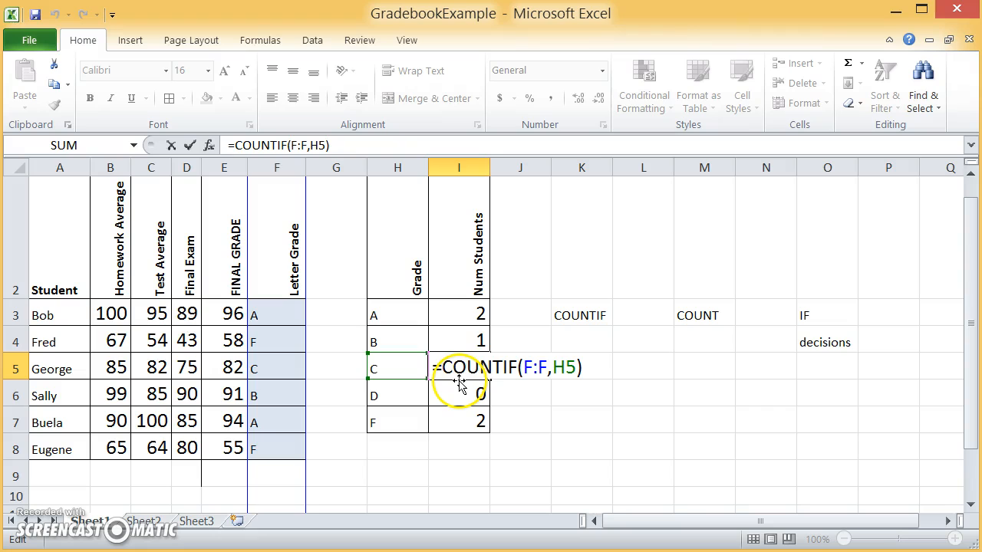
key("Escape")
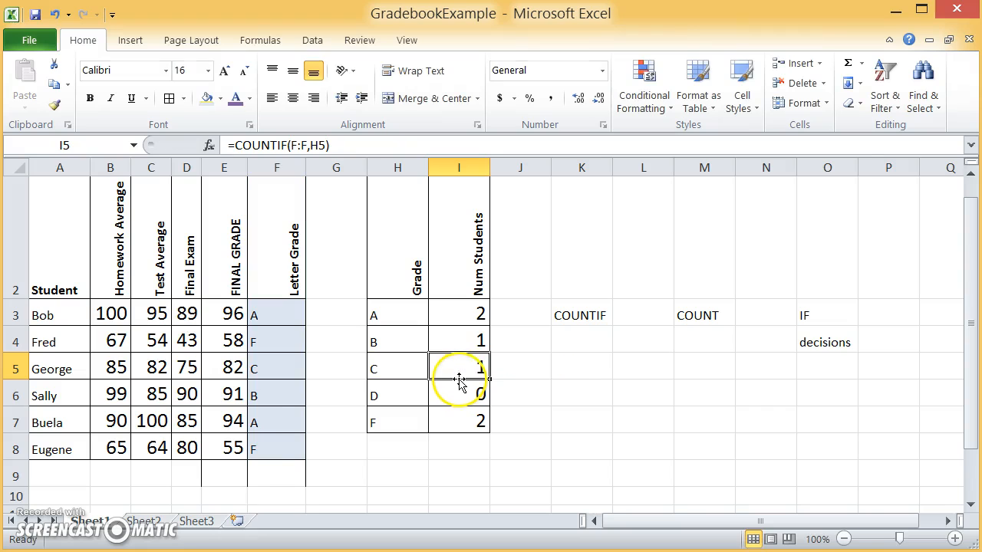
Step: Replace the H3 reference in I3's COUNTIF formula with the literal criterion "A"
left_click(477, 314)
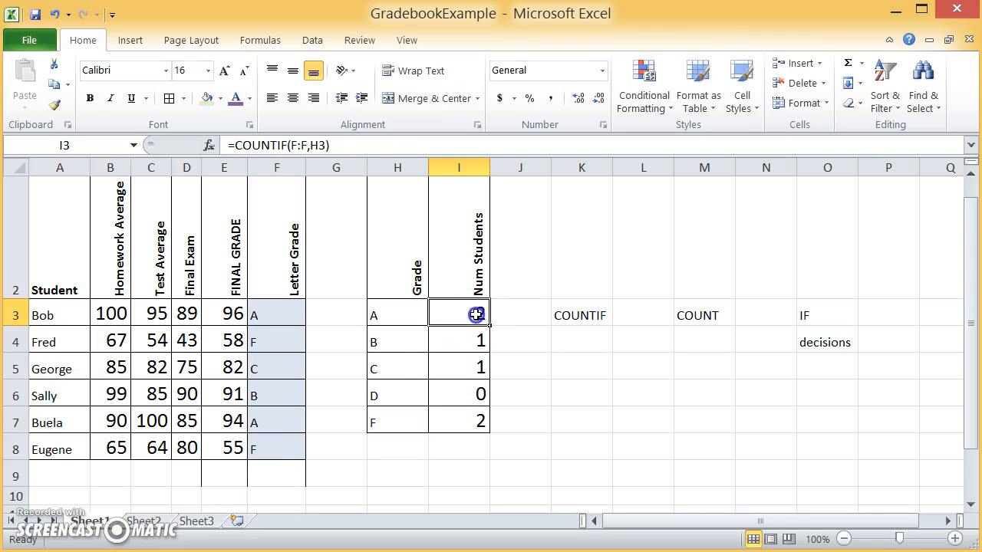
left_click(316, 146)
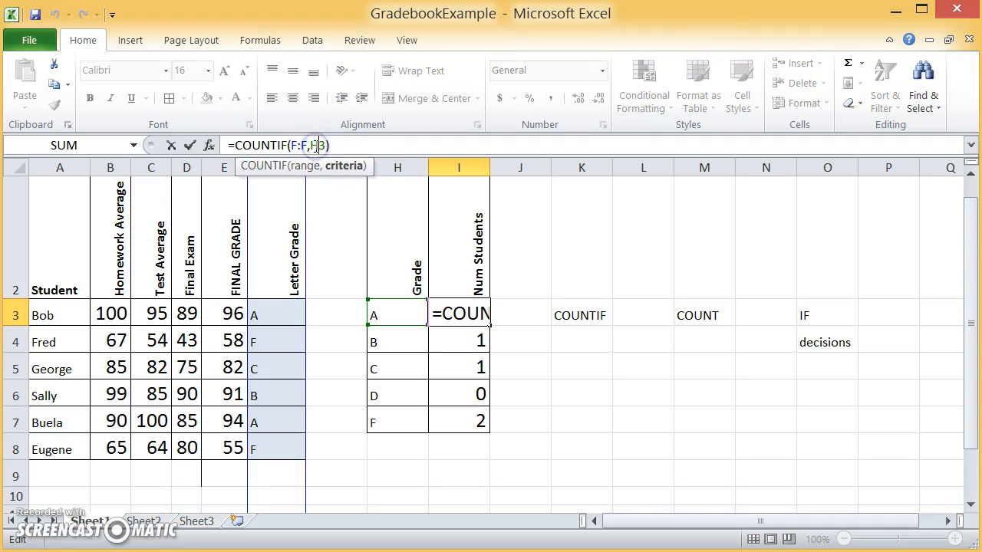
double_click(318, 146)
type("\"A\"")
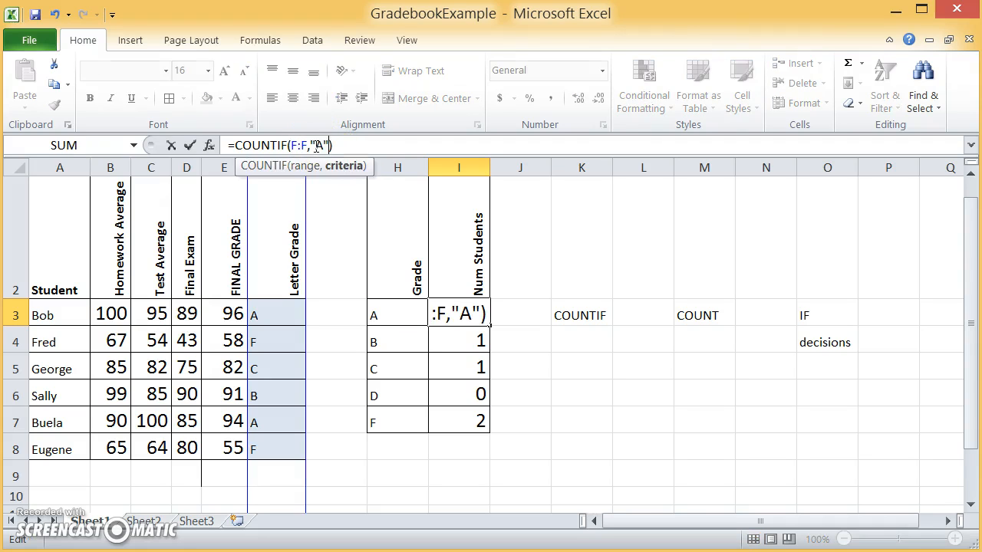
key("Return")
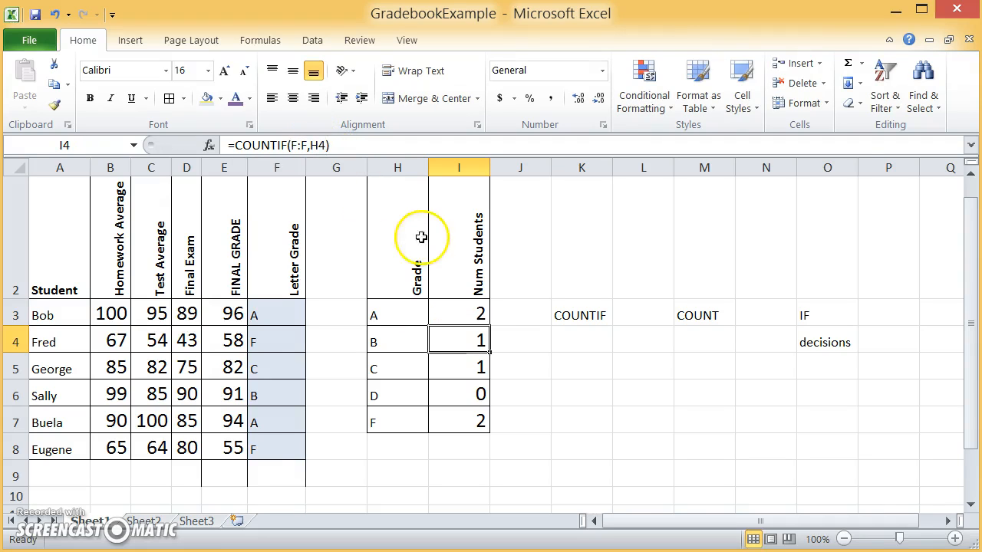
Step: Fill the literal-criterion COUNTIF formula from I3 down through I7 and open the copied formula in I4 for inspection
double_click(466, 315)
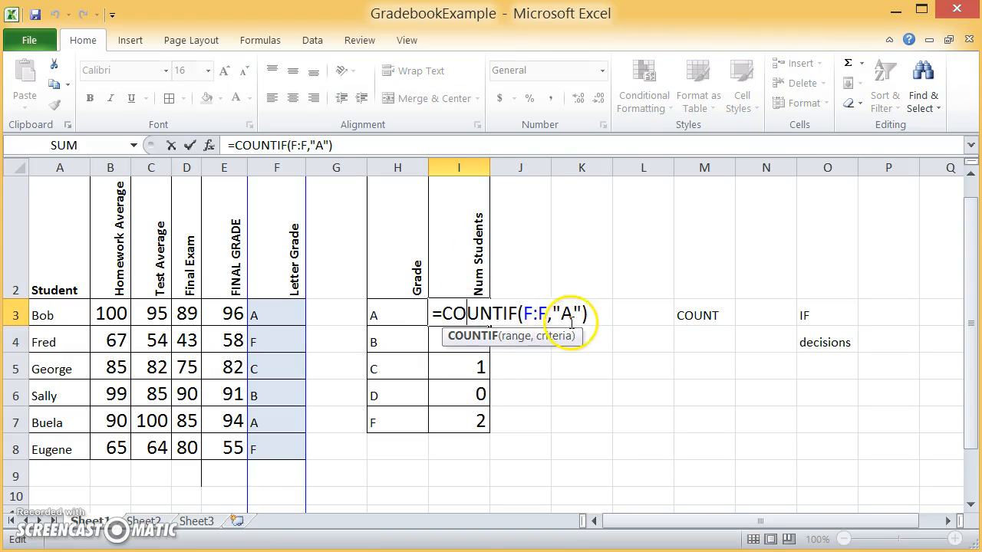
key("Return")
left_click(480, 315)
left_click_drag(489, 325, 488, 437)
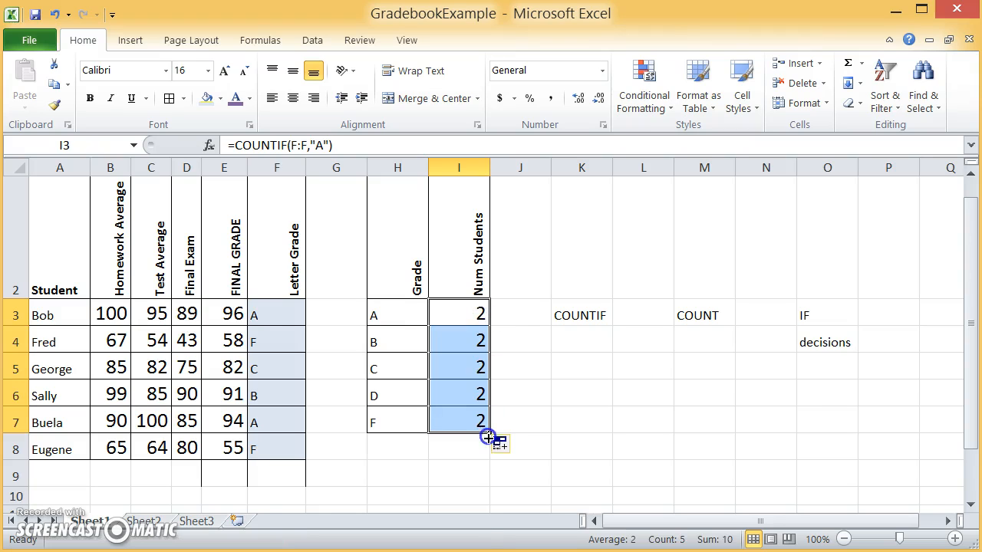
double_click(456, 340)
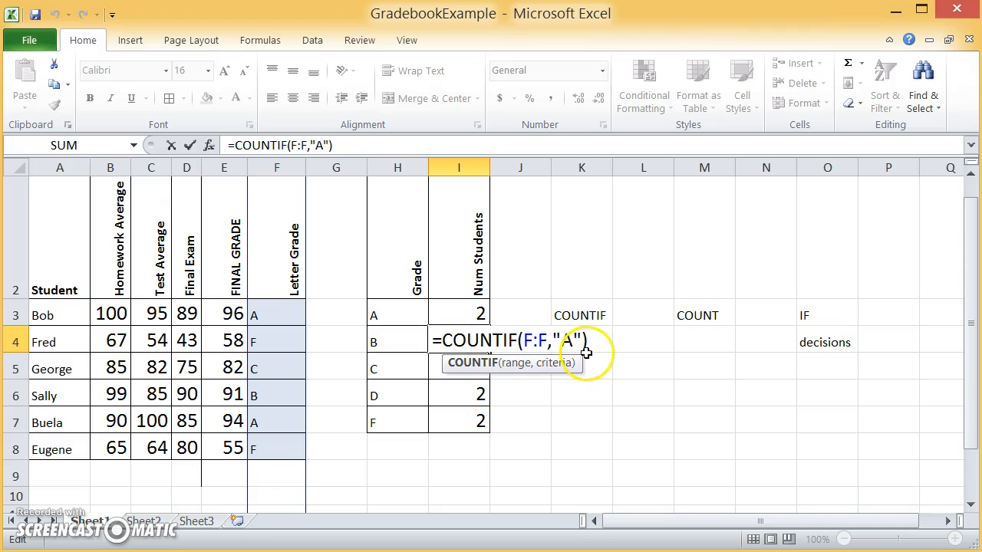